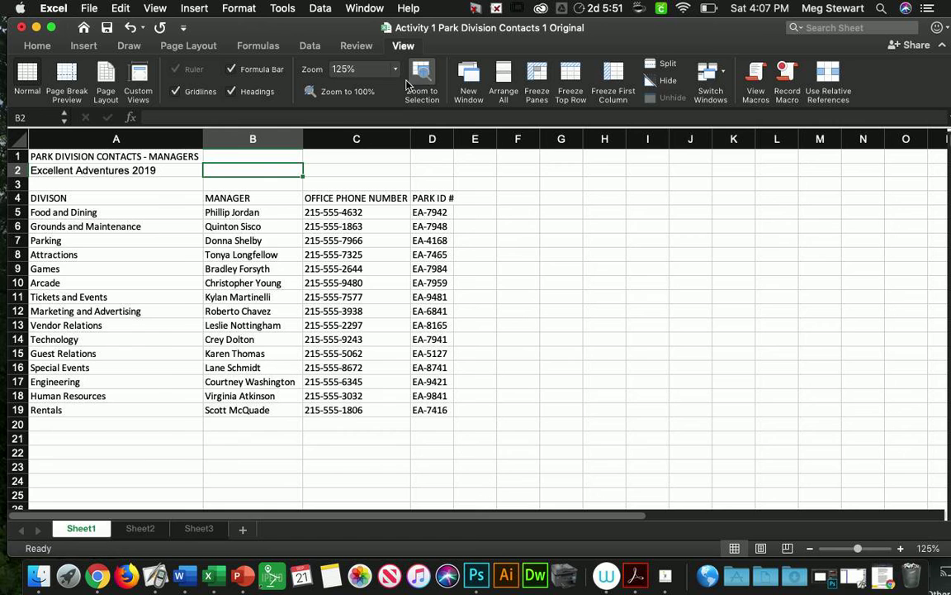
Narrow columns A, B and C until their contents are partly cut off.
drag(204, 139, 117, 132)
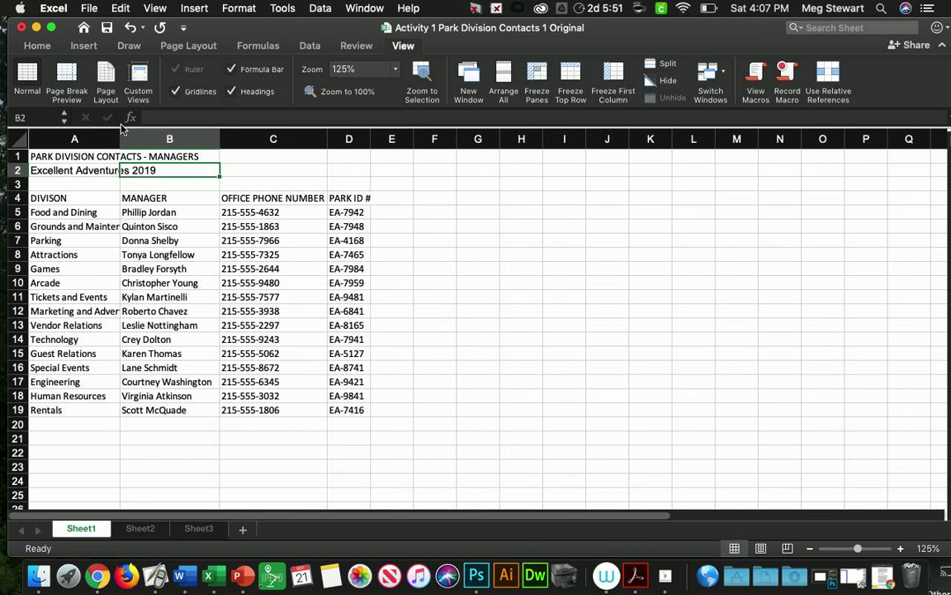
drag(217, 137, 169, 139)
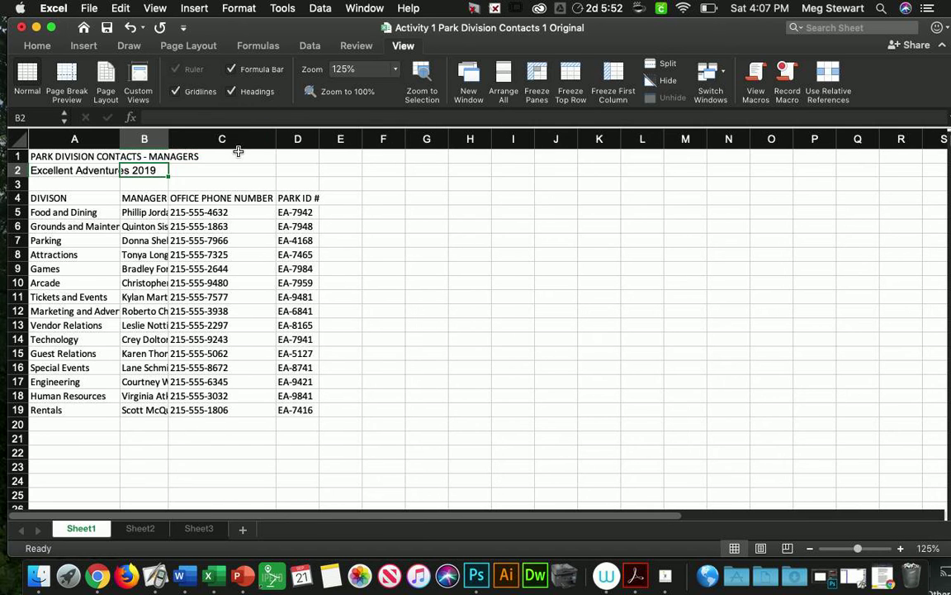
drag(238, 139, 205, 139)
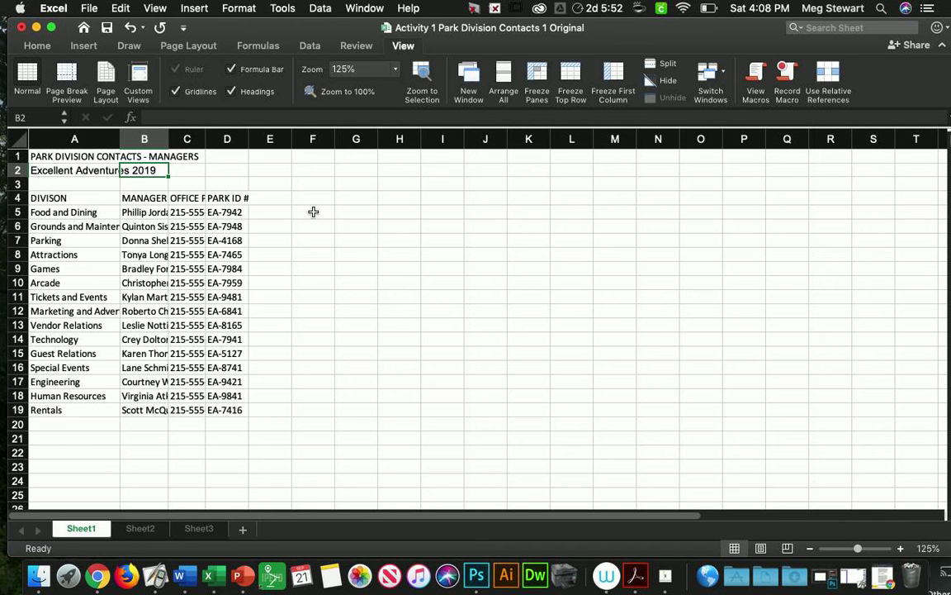
AutoFit the widths of columns A through D to their contents.
click(81, 154)
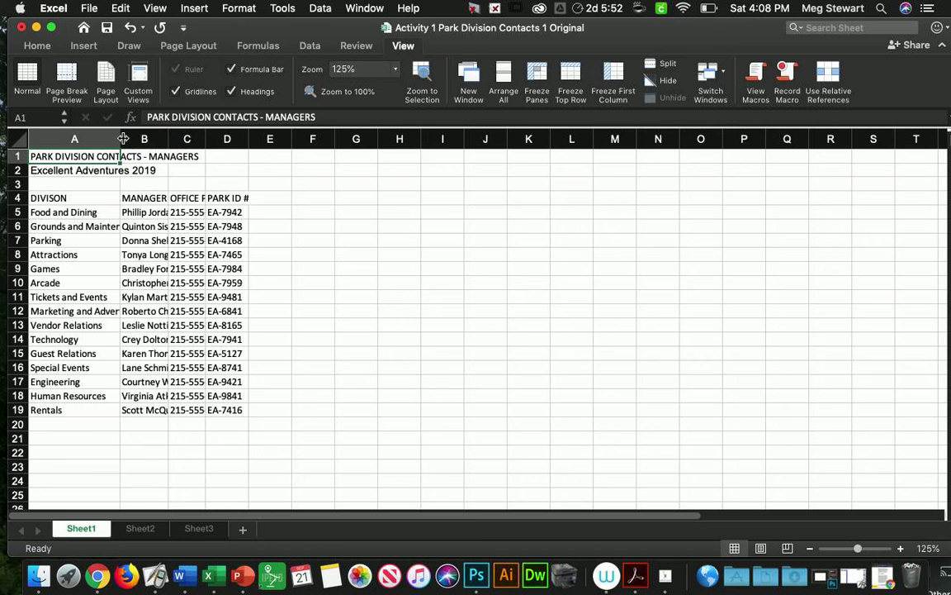
drag(122, 139, 455, 139)
double_click(454, 138)
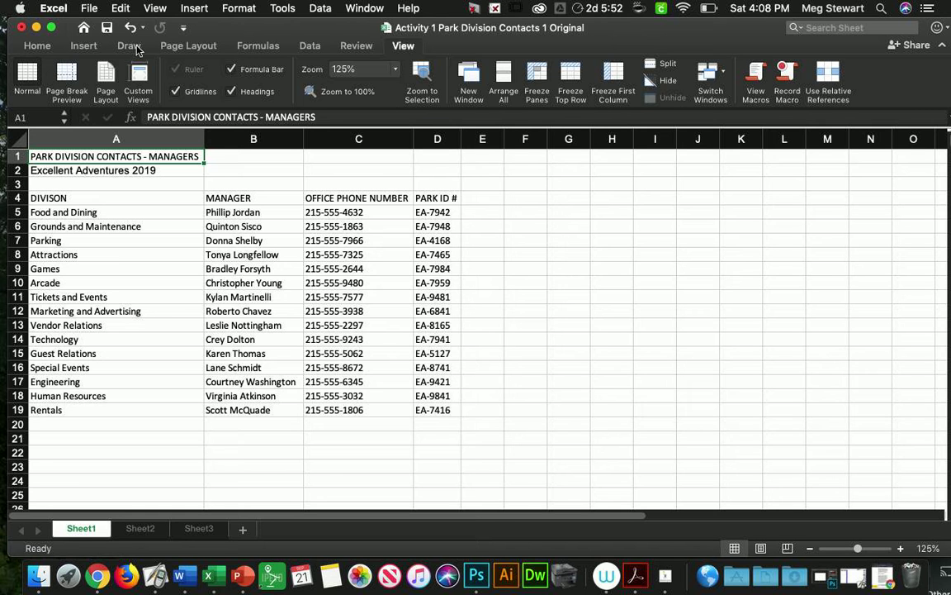
click(89, 9)
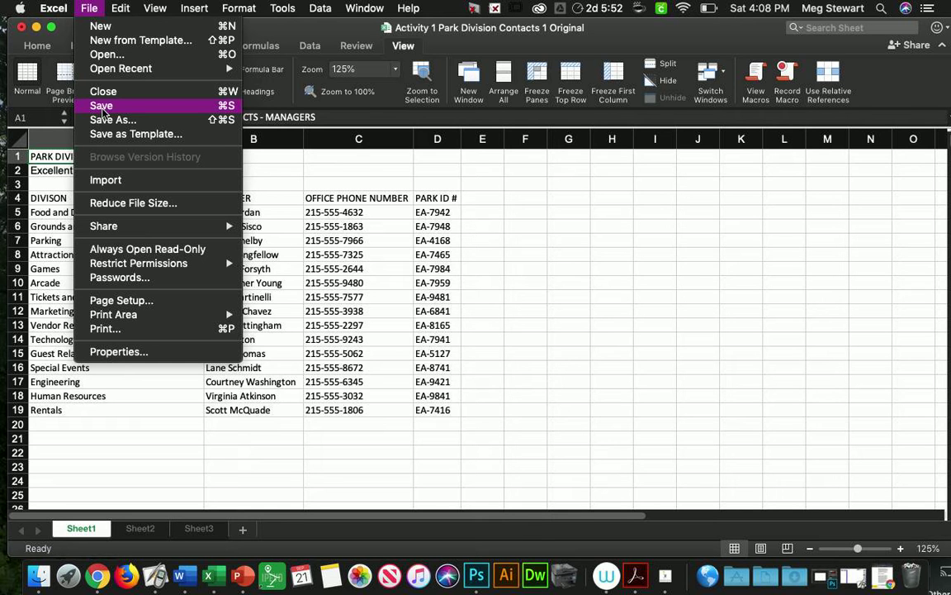
click(91, 9)
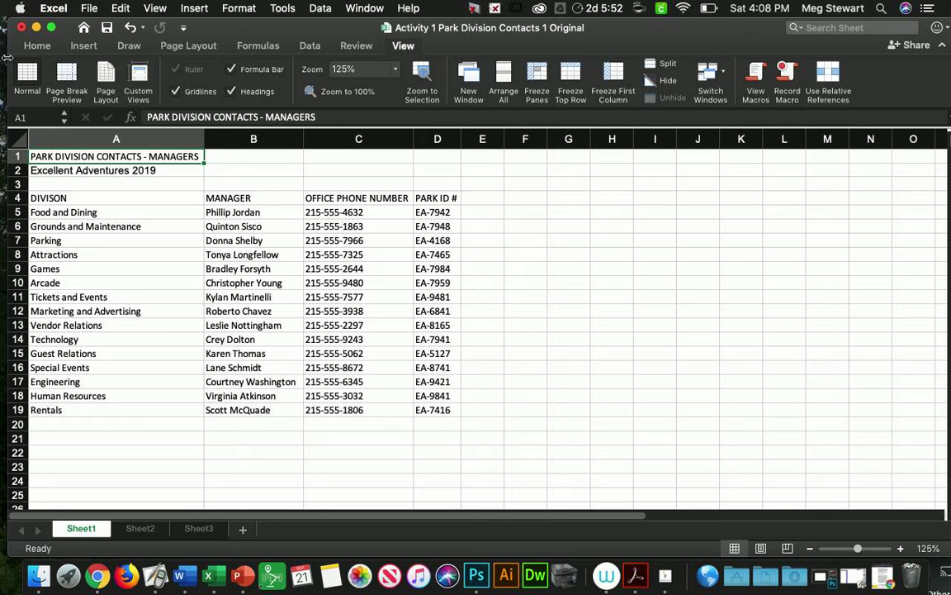
double_click(119, 171)
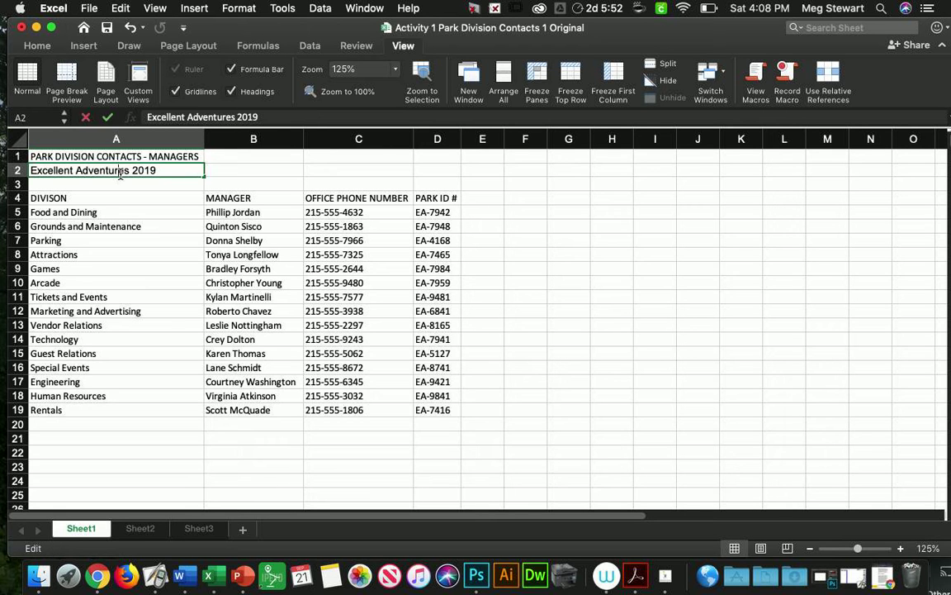
click(158, 171)
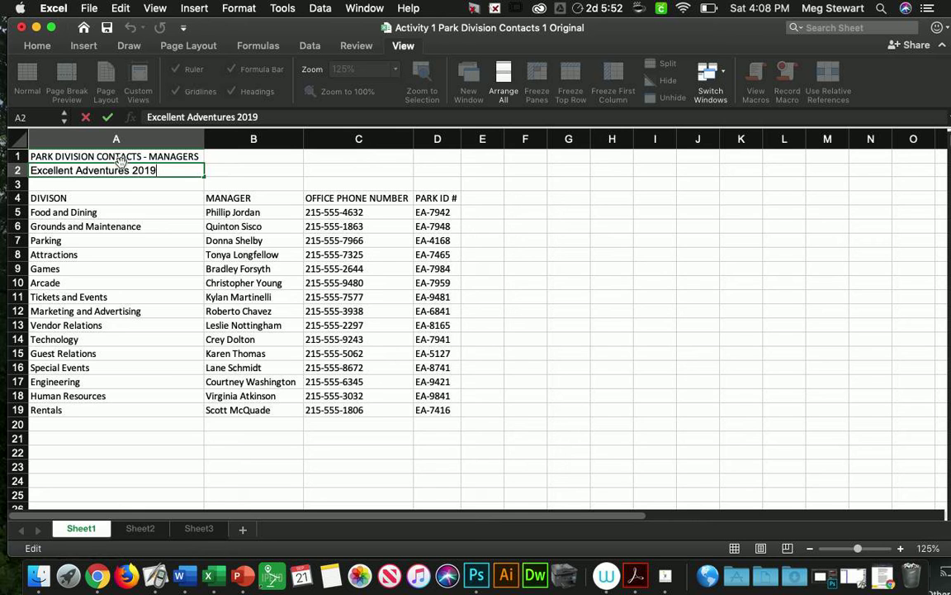
click(114, 193)
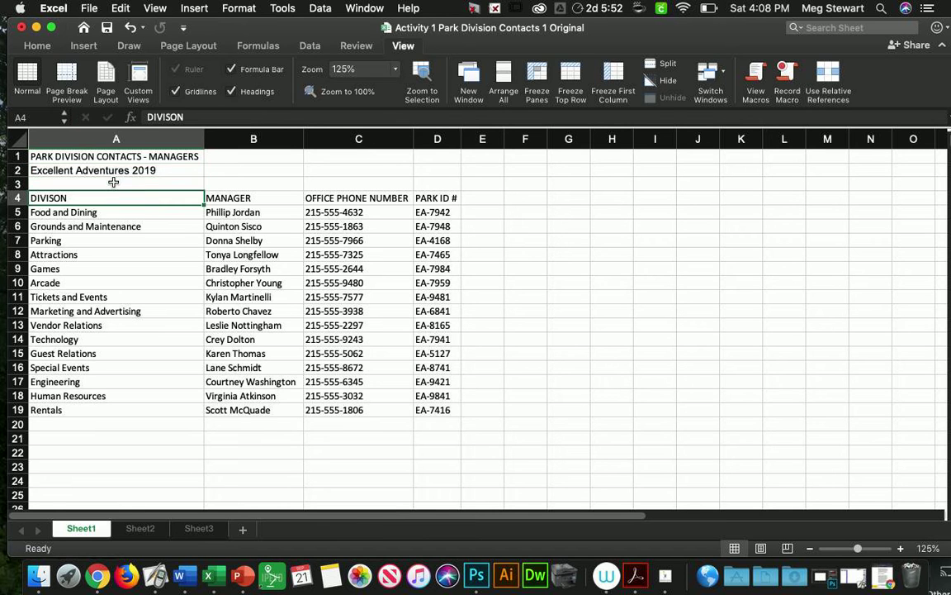
Change the year in the cell A2 subtitle so that it reads "Excellent Adventures 2020".
click(111, 173)
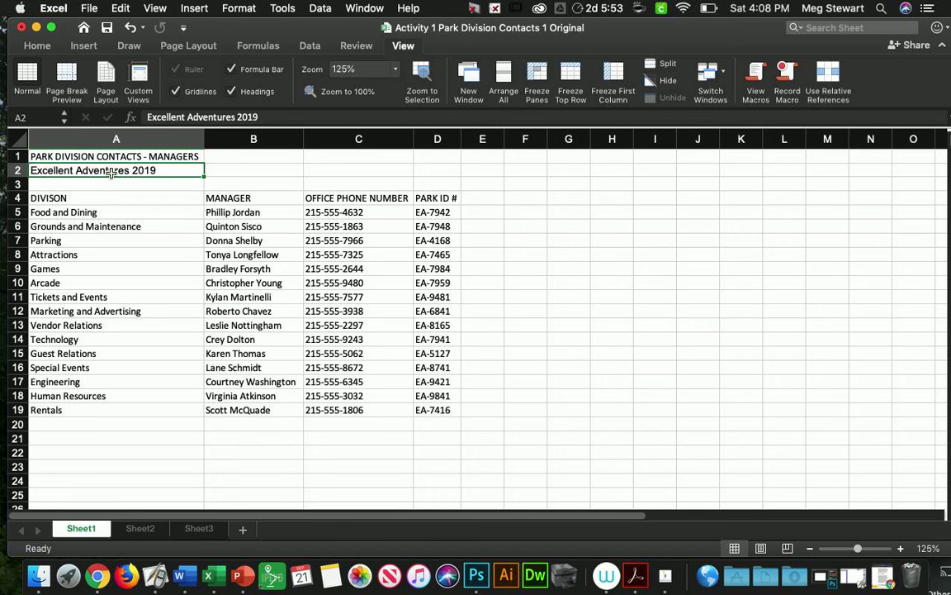
click(266, 120)
key(BackSpace)
key(BackSpace)
key(BackSpace)
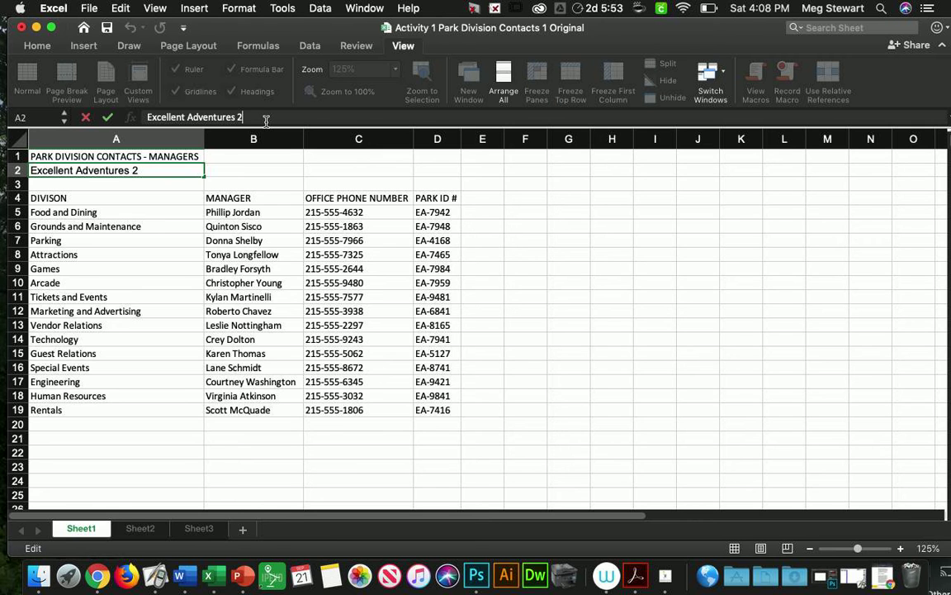
text(020)
key(Return)
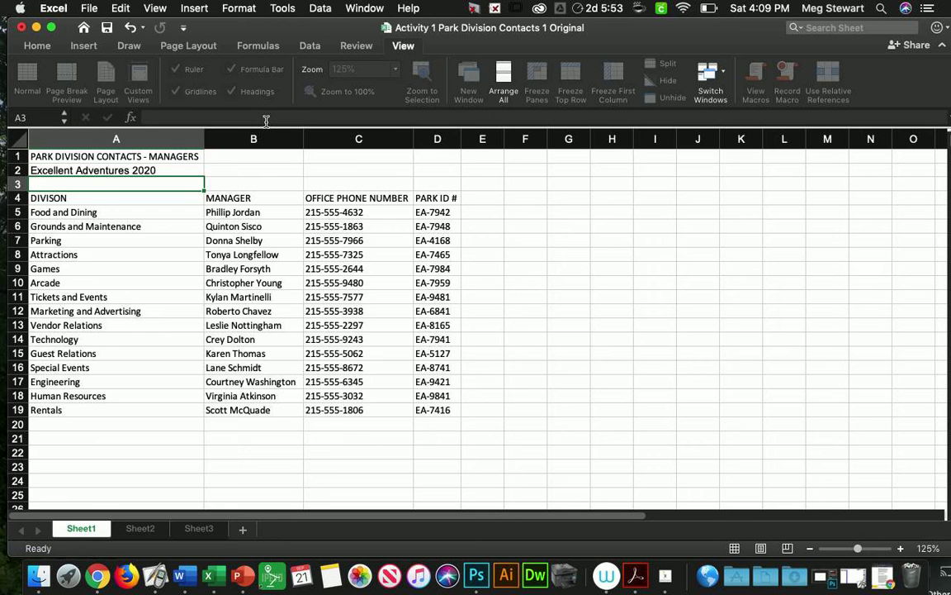
Edit the subtitle directly in cell A2 so that it reads "Excellent Adventures 2019".
double_click(130, 171)
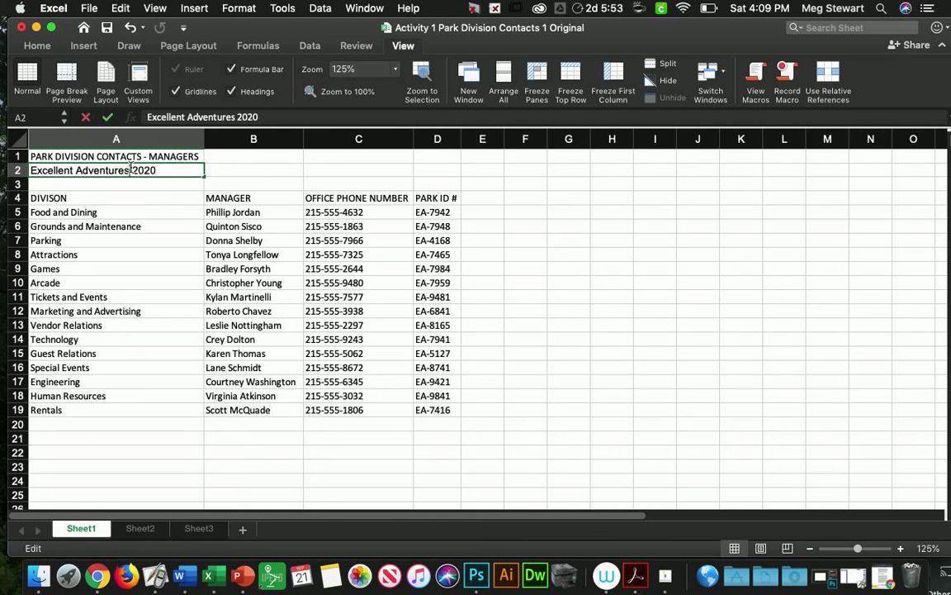
click(154, 170)
key(BackSpace)
key(BackSpace)
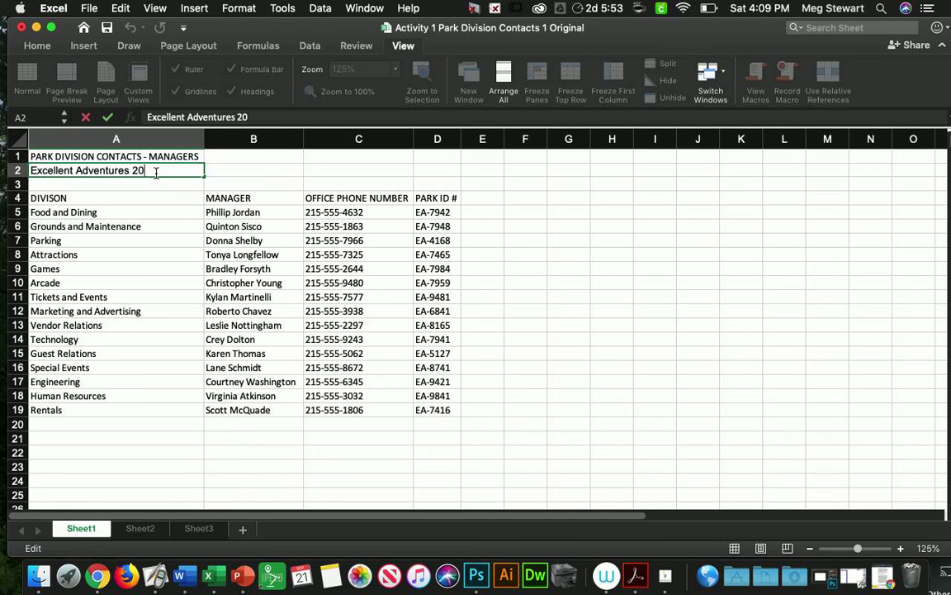
text(19)
key(Return)
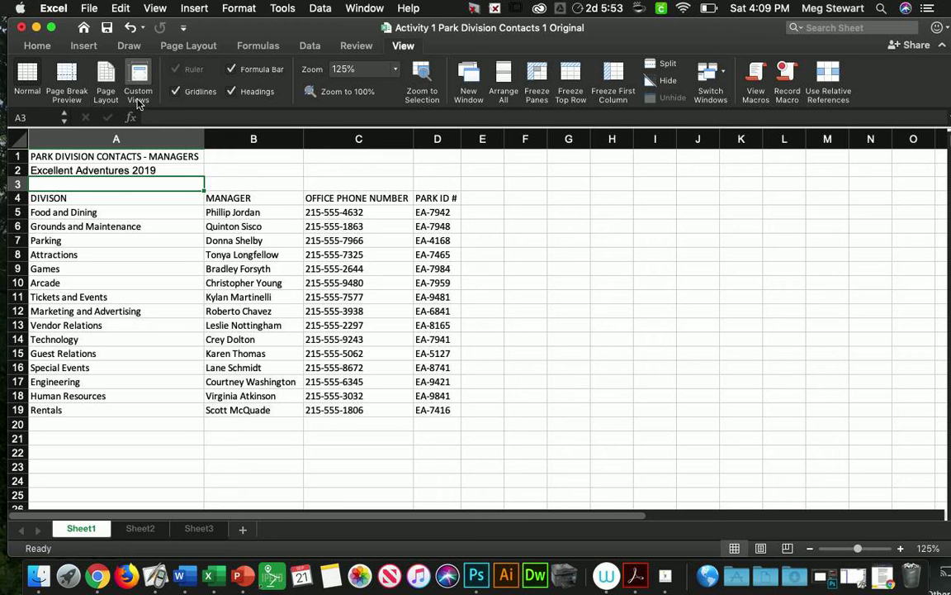
Set the "PARK DIVISION CONTACTS - MANAGERS" title in cell A1 to font size 14 and make it bold.
click(116, 157)
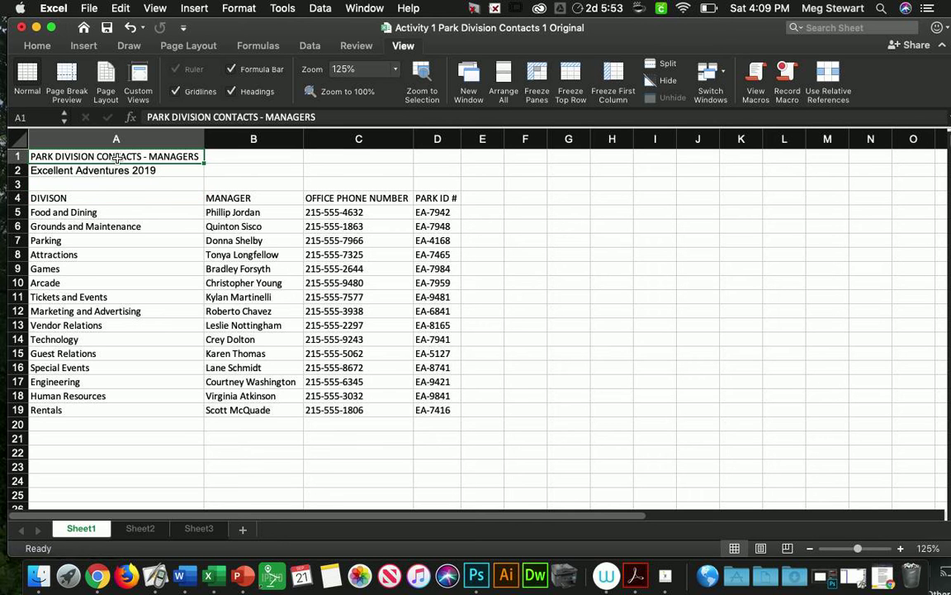
click(118, 139)
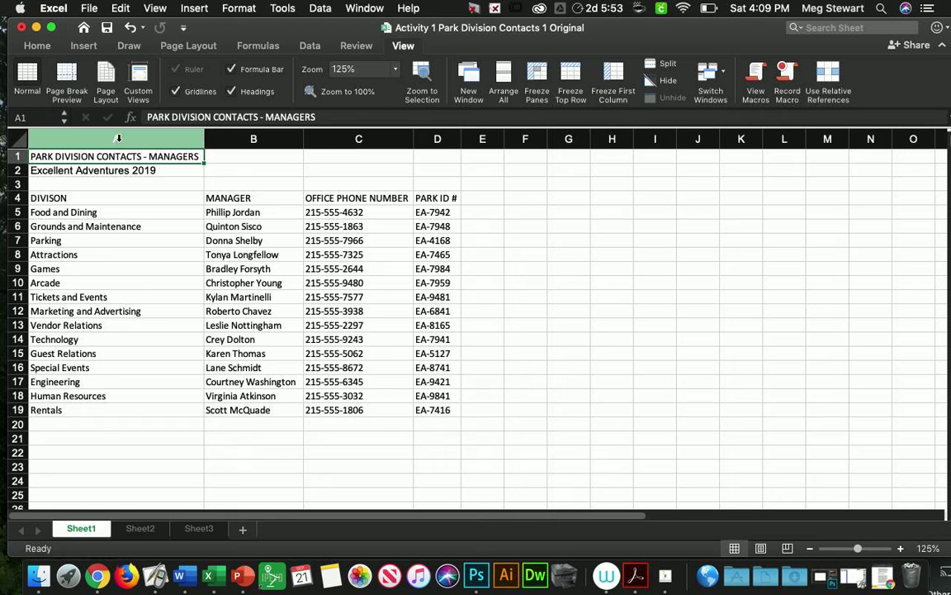
click(19, 156)
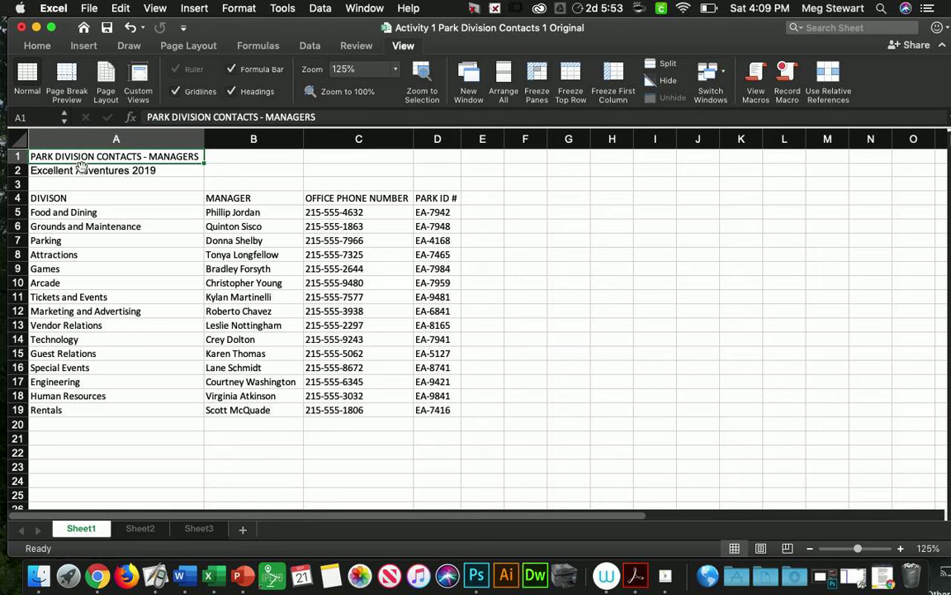
click(174, 130)
click(37, 47)
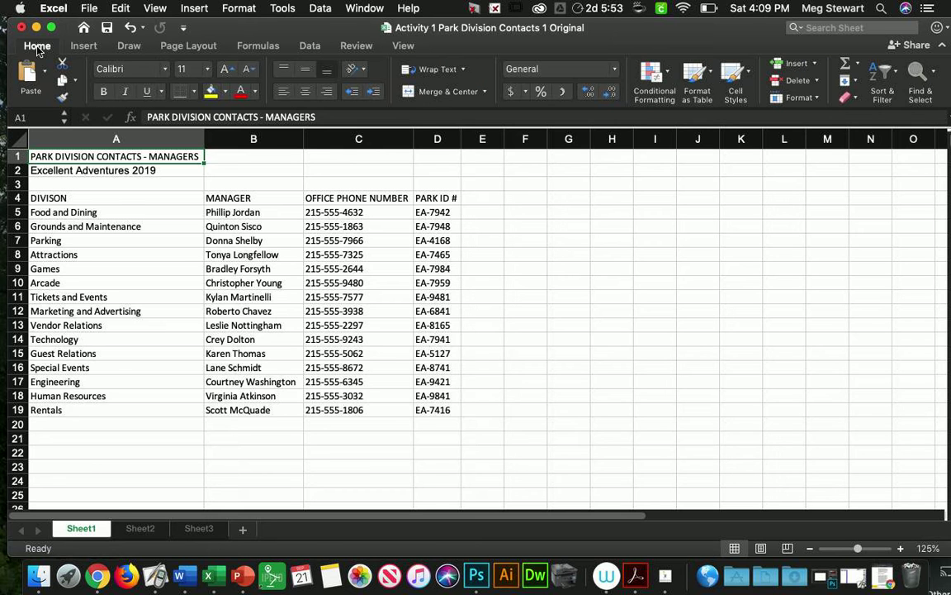
click(207, 71)
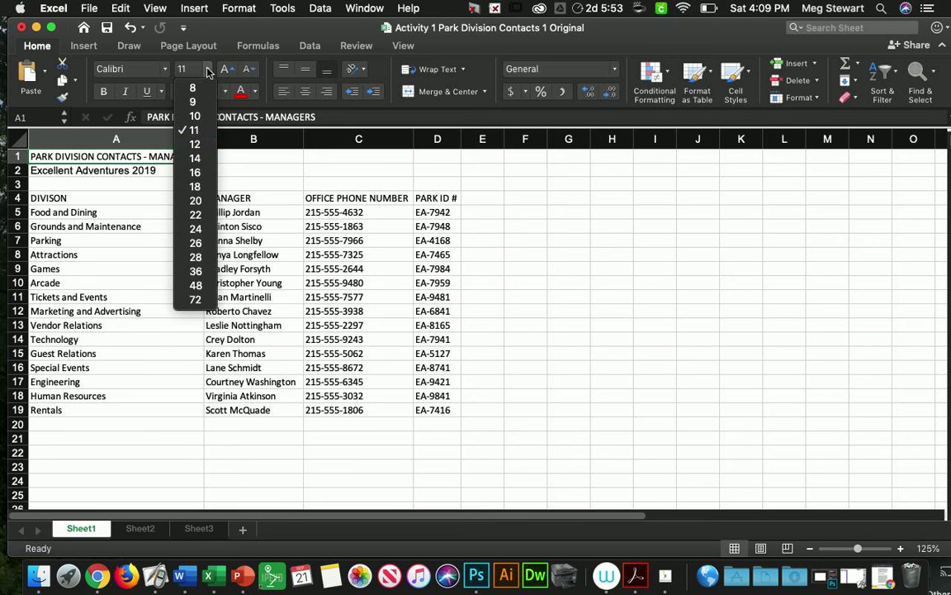
click(202, 160)
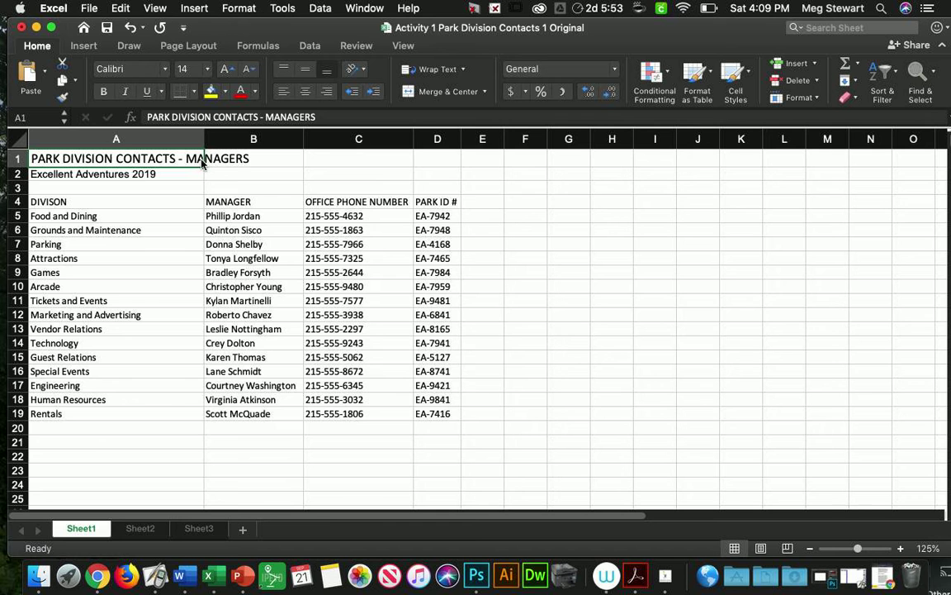
click(104, 91)
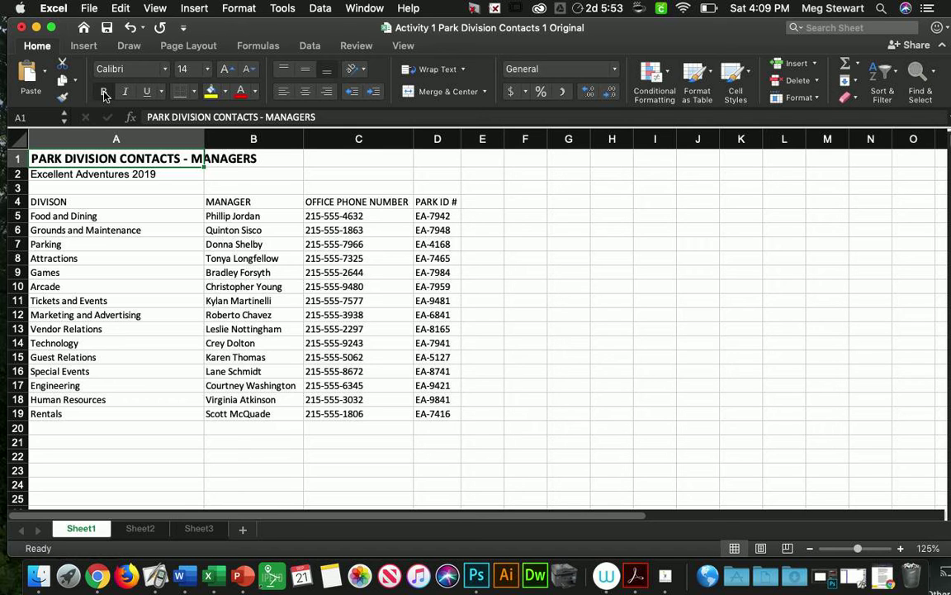
Italicize the "Excellent Adventures 2019" subtitle in cell A2.
click(73, 177)
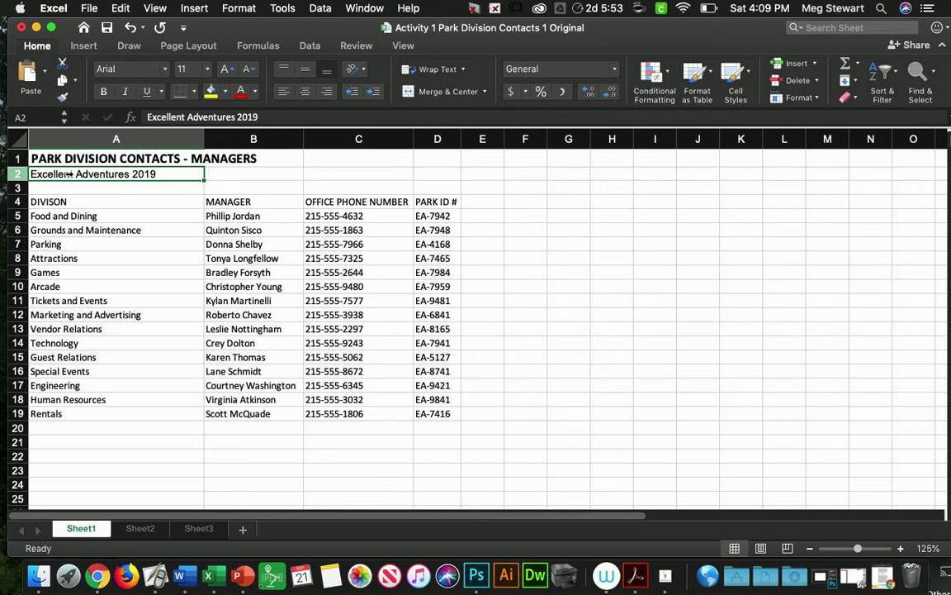
click(125, 91)
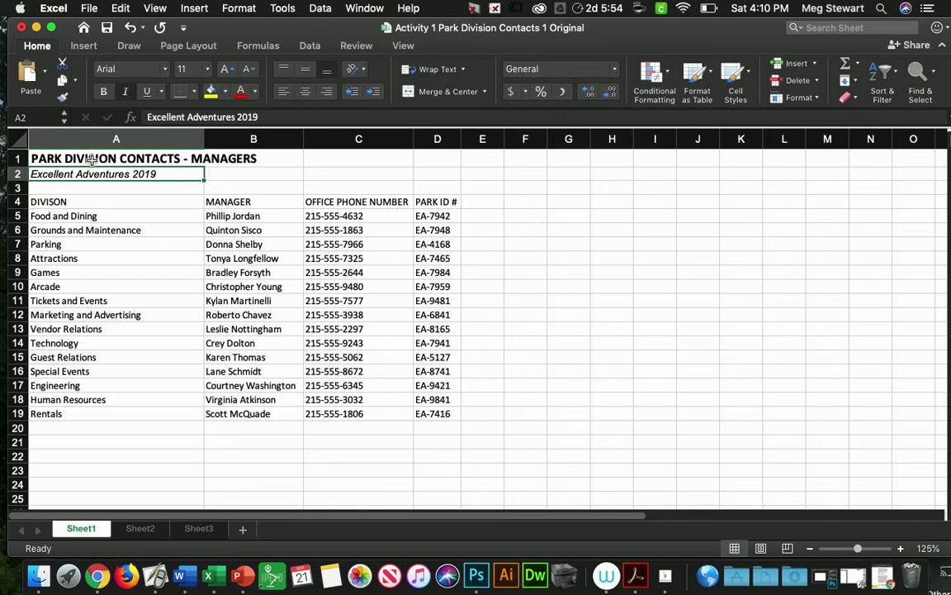
Fill the DIVISON heading from cell A4 across to D4 and undo the fill.
drag(73, 203, 443, 200)
click(478, 231)
click(153, 204)
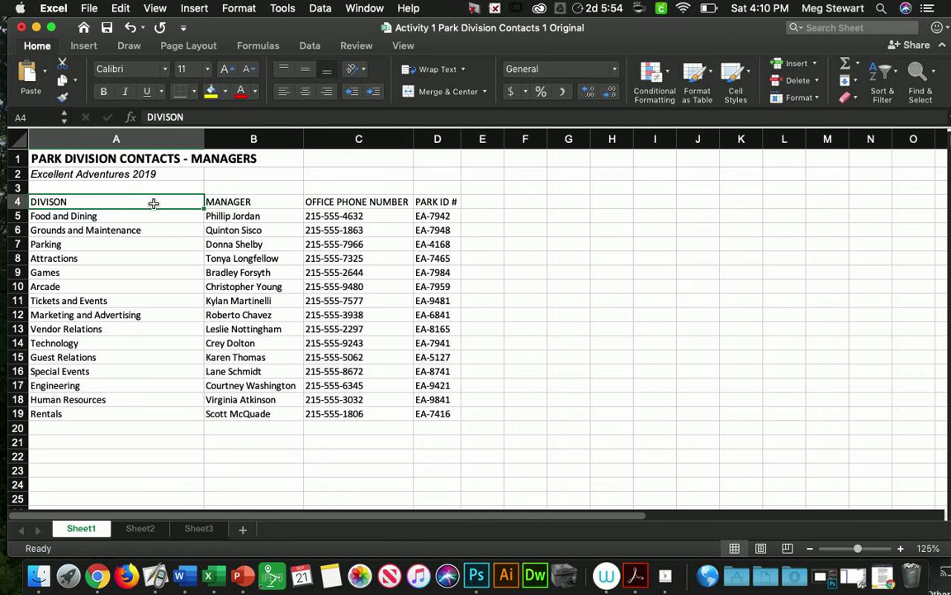
drag(204, 208, 444, 202)
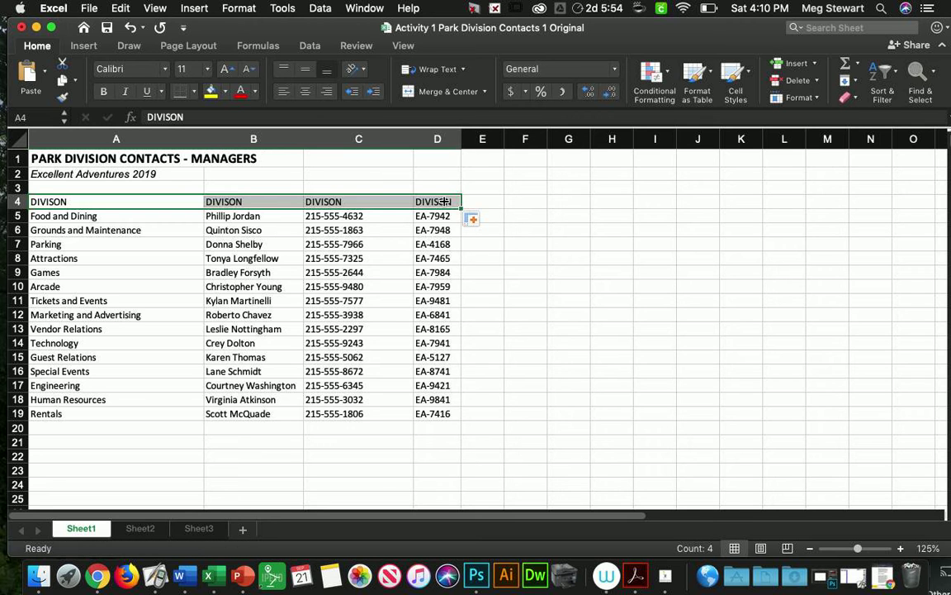
click(129, 29)
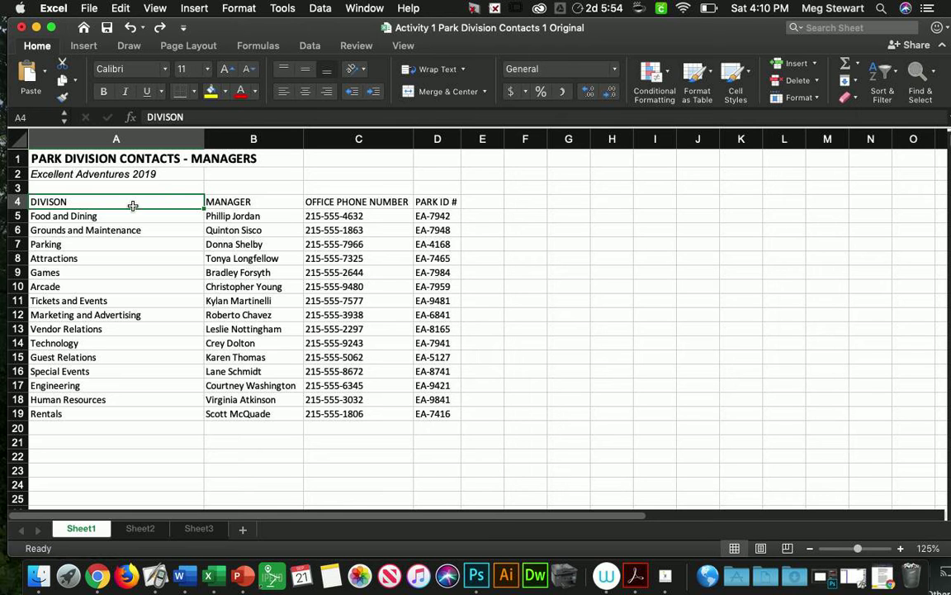
Fill the DIVISON heading from cell A4 into B4 only and undo that fill.
drag(132, 205, 429, 200)
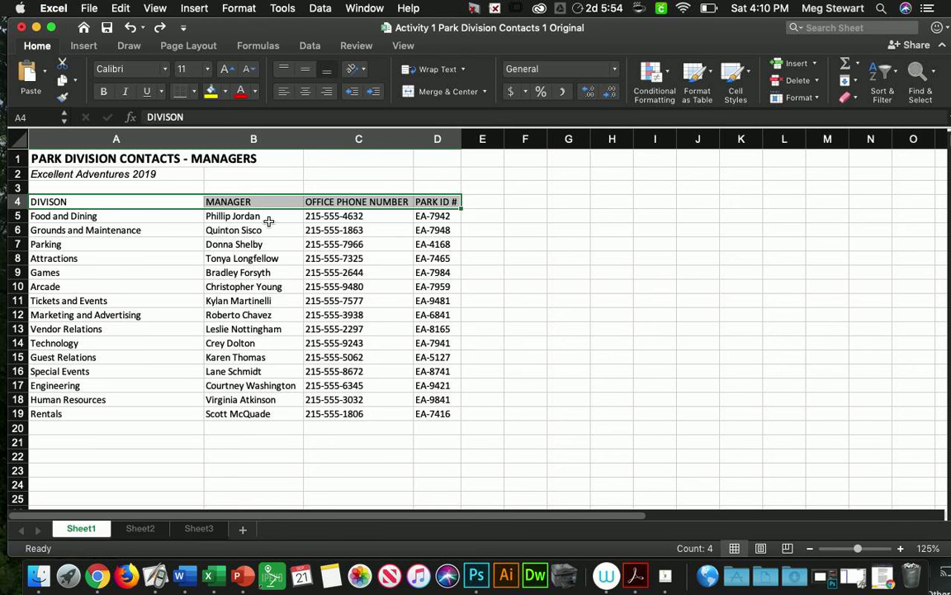
click(232, 243)
click(174, 204)
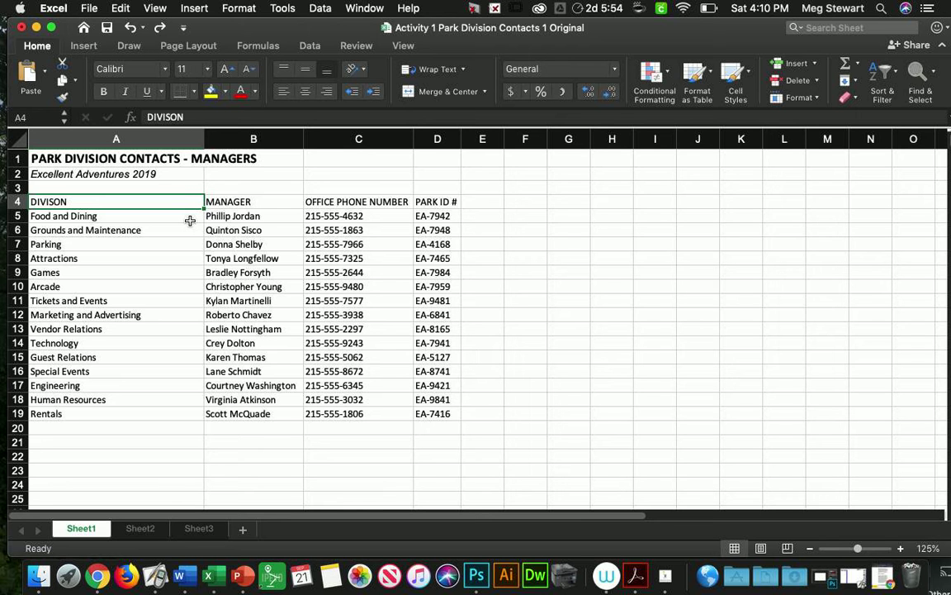
drag(204, 207, 277, 208)
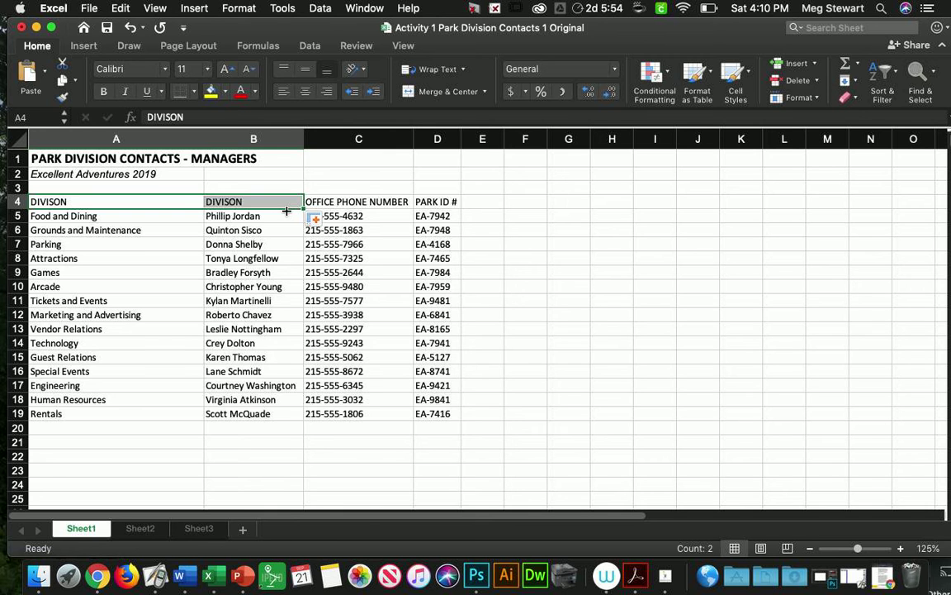
click(129, 28)
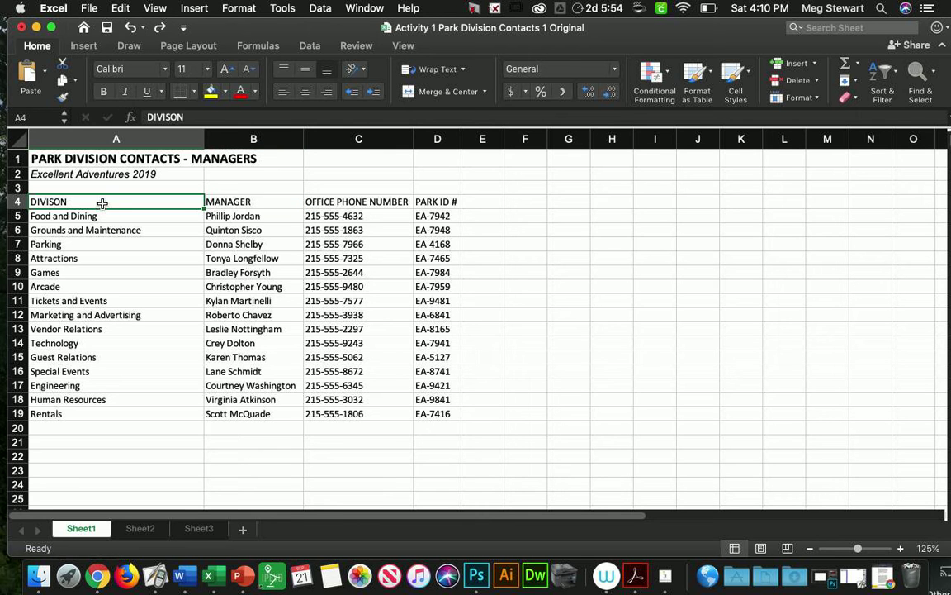
Make the column headings in A4:D4 bold and underlined.
drag(101, 203, 433, 206)
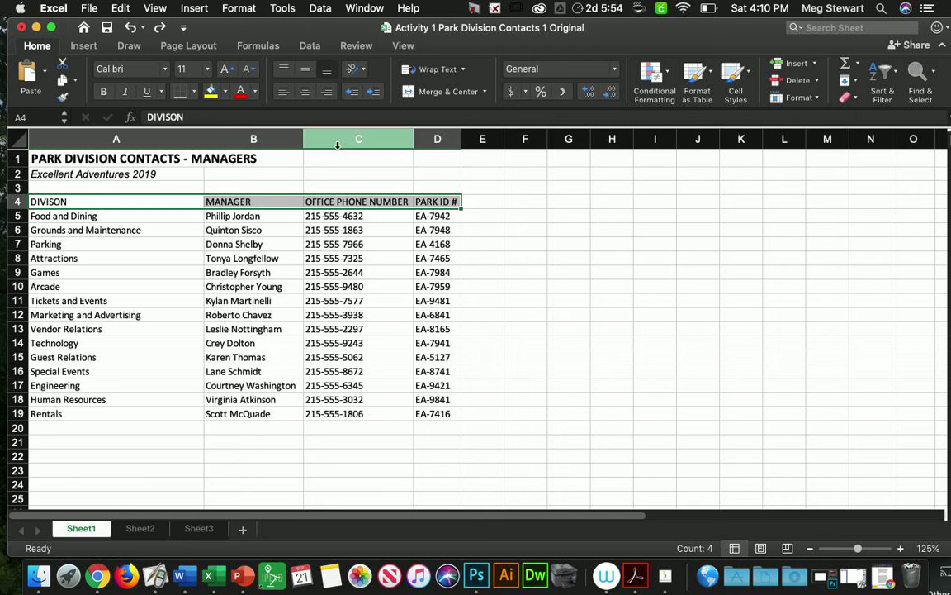
click(103, 91)
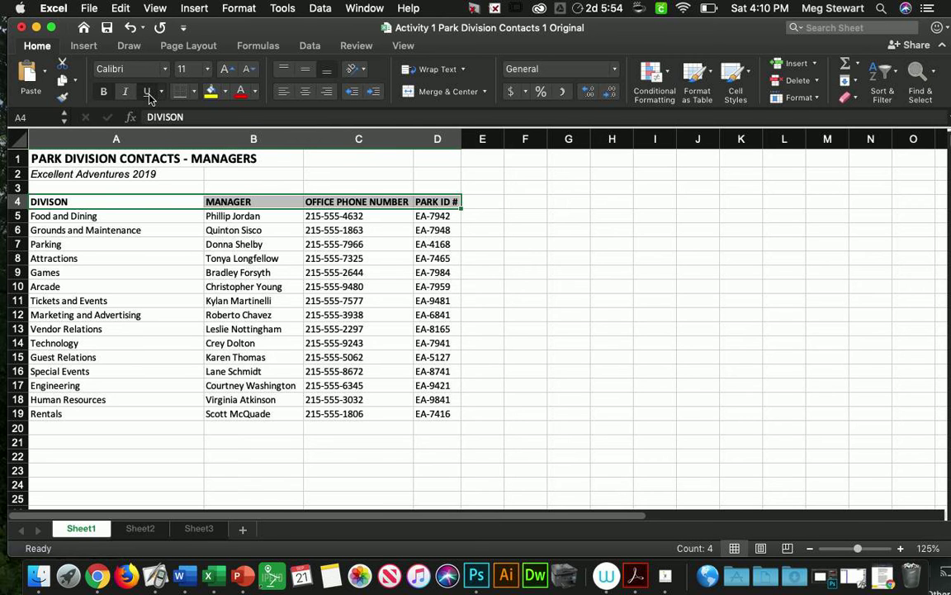
click(148, 92)
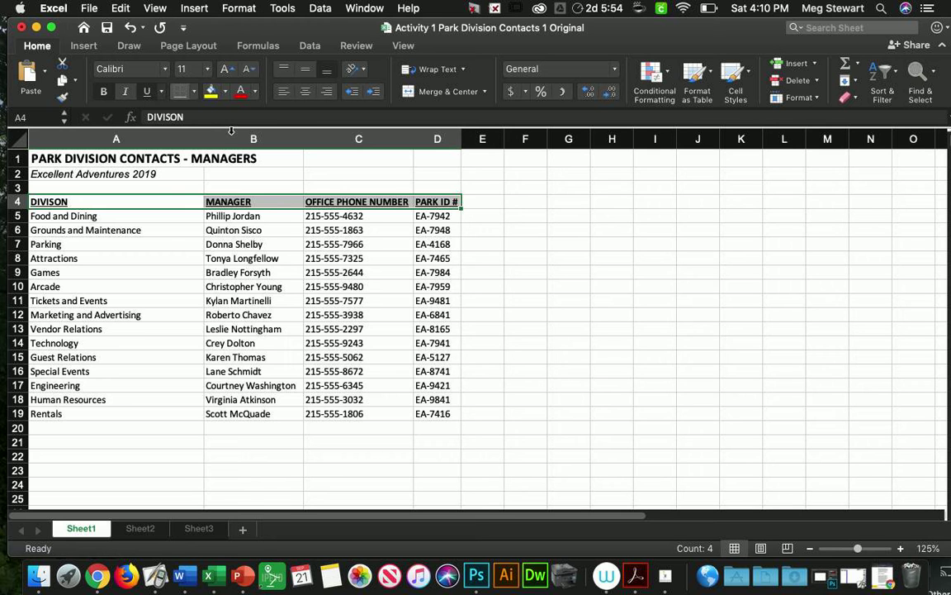
Fill the office phone number cells C4:C18 down into C19 and undo the fill.
click(343, 203)
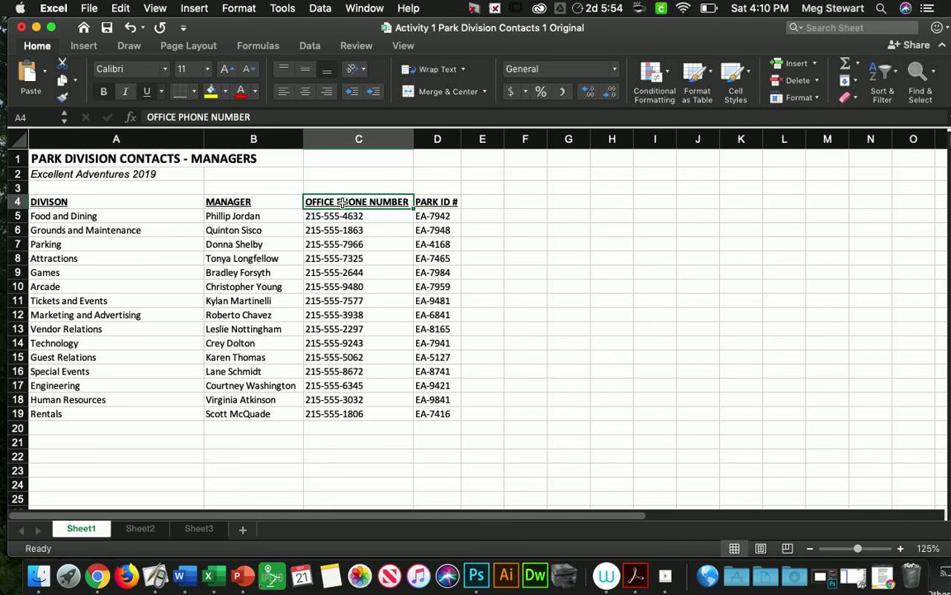
drag(343, 202, 348, 405)
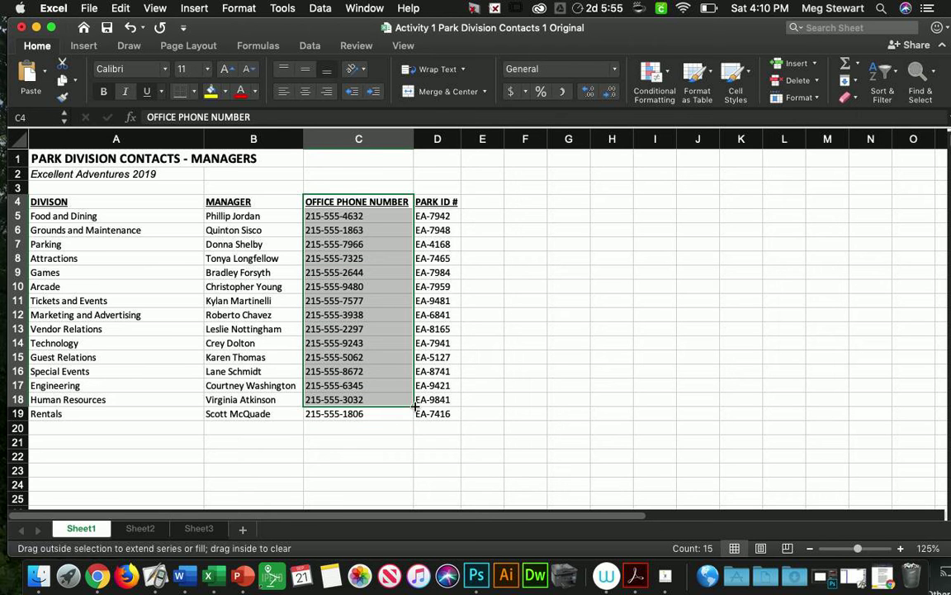
drag(416, 407, 413, 416)
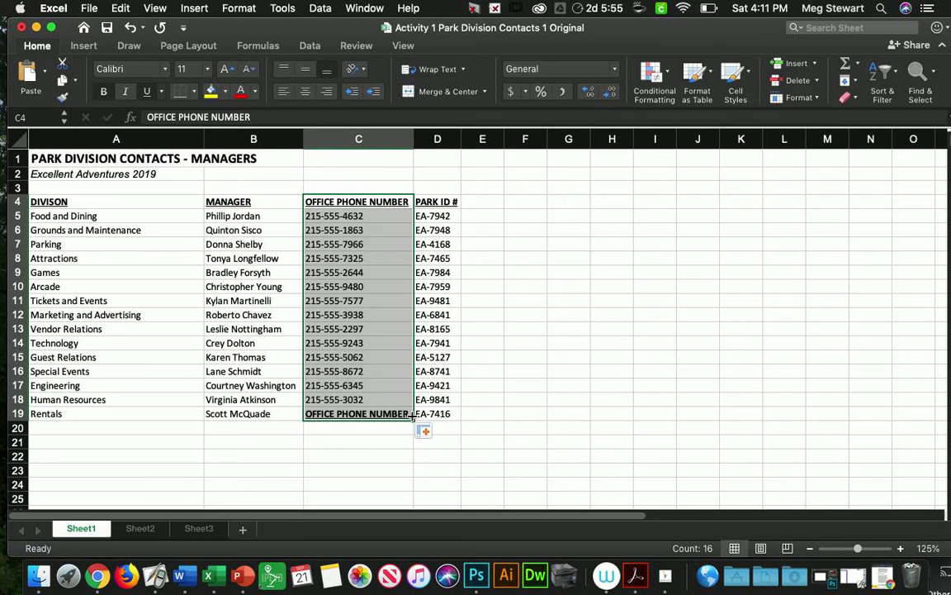
click(130, 28)
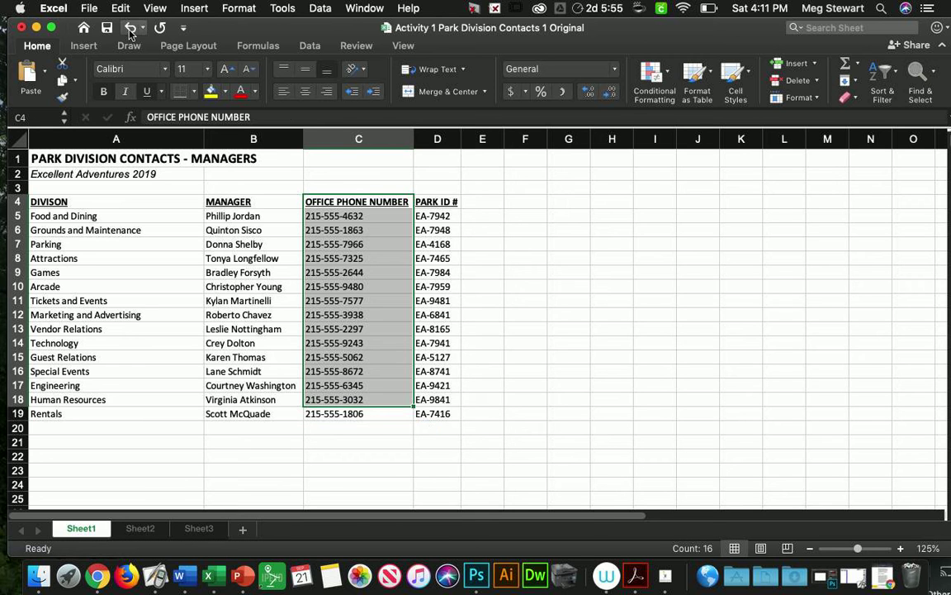
Center the office phone number heading and all phone numbers in C4:C19.
drag(330, 202, 341, 414)
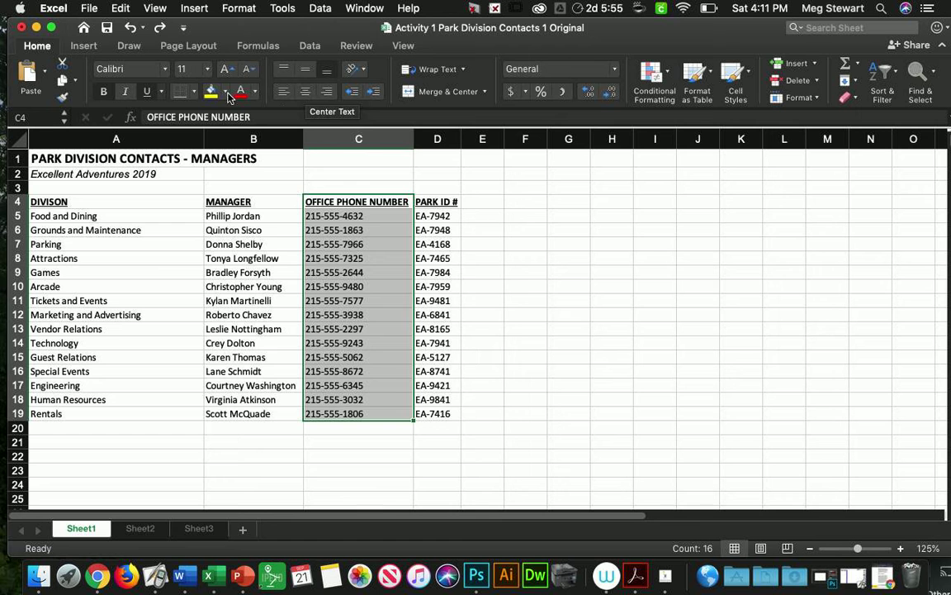
click(306, 93)
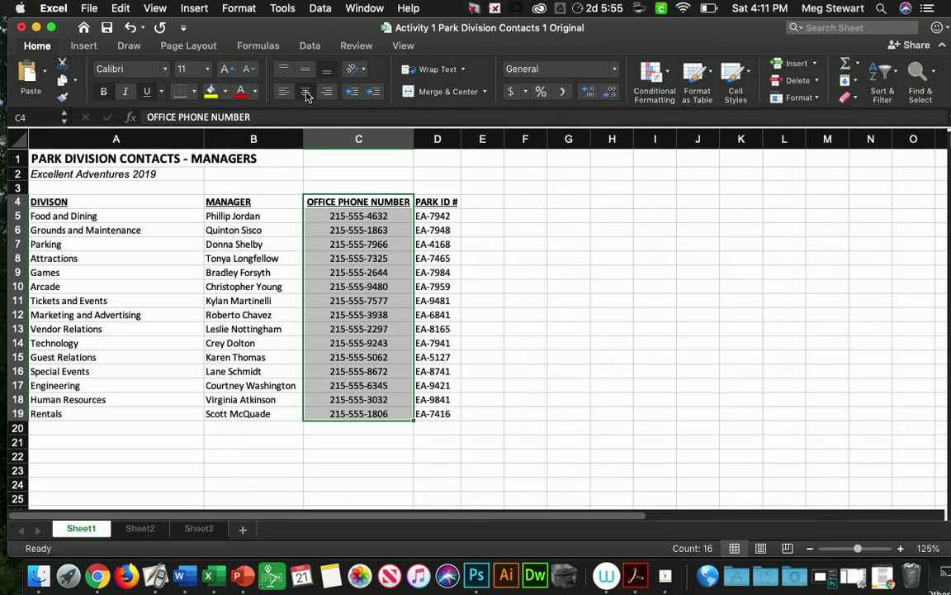
click(404, 46)
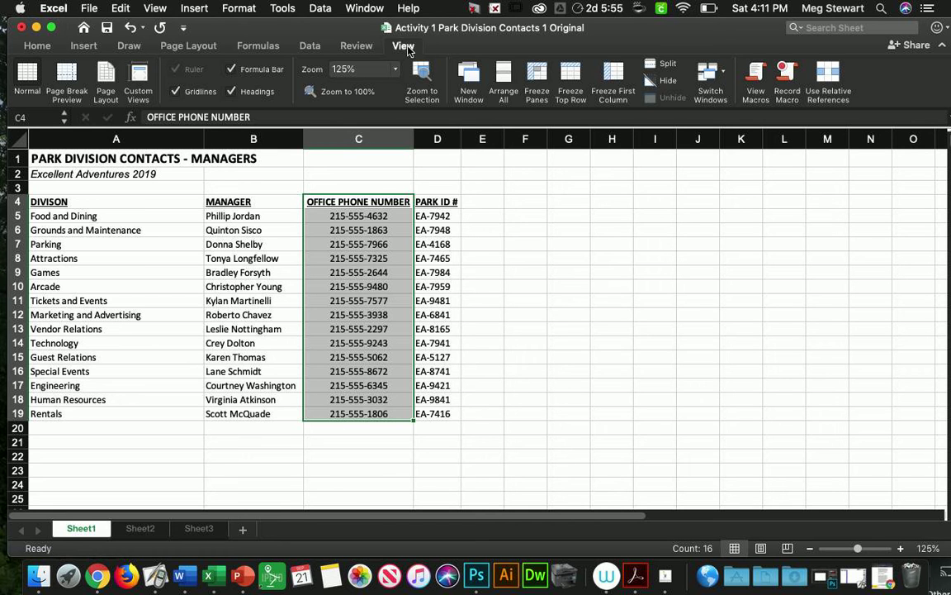
click(360, 47)
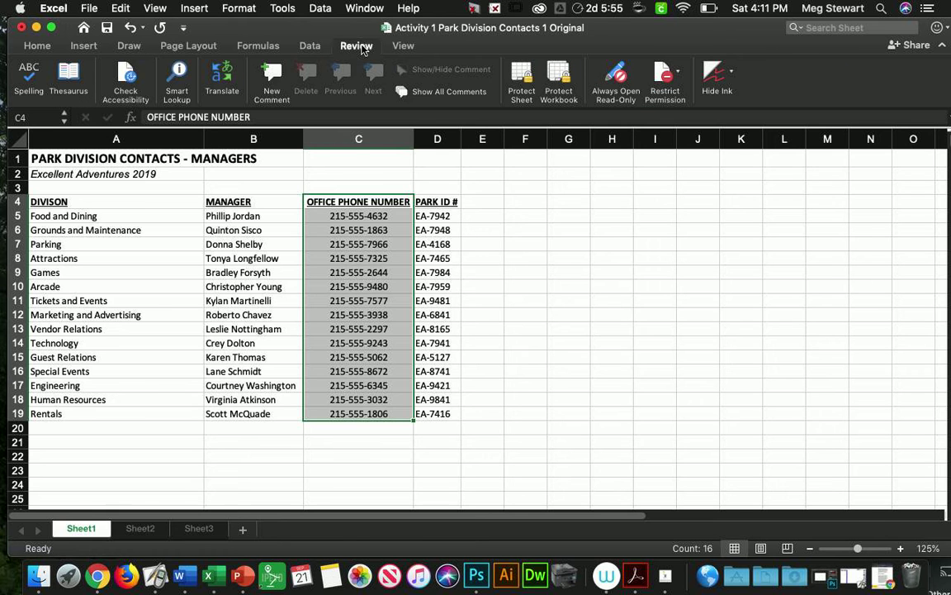
click(311, 46)
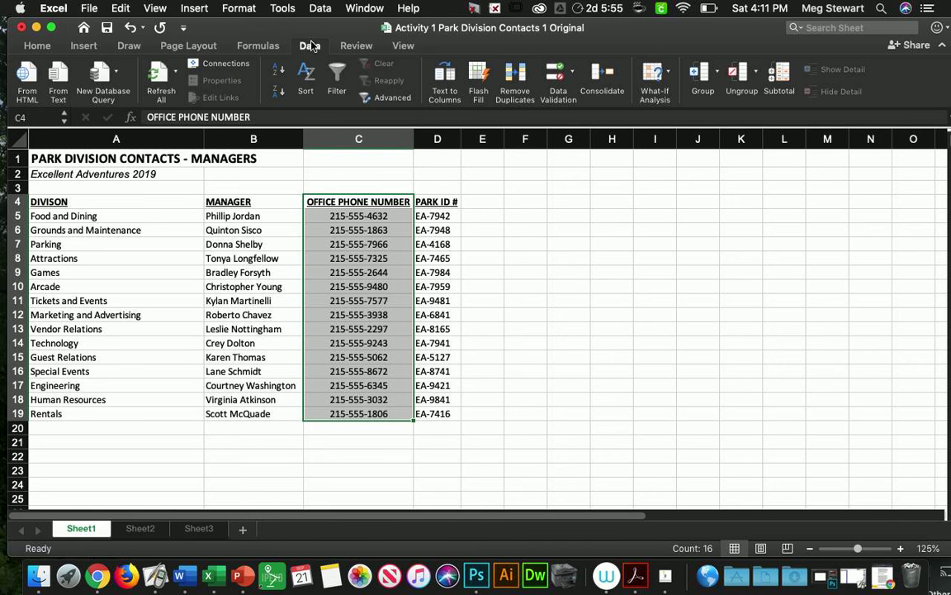
click(259, 46)
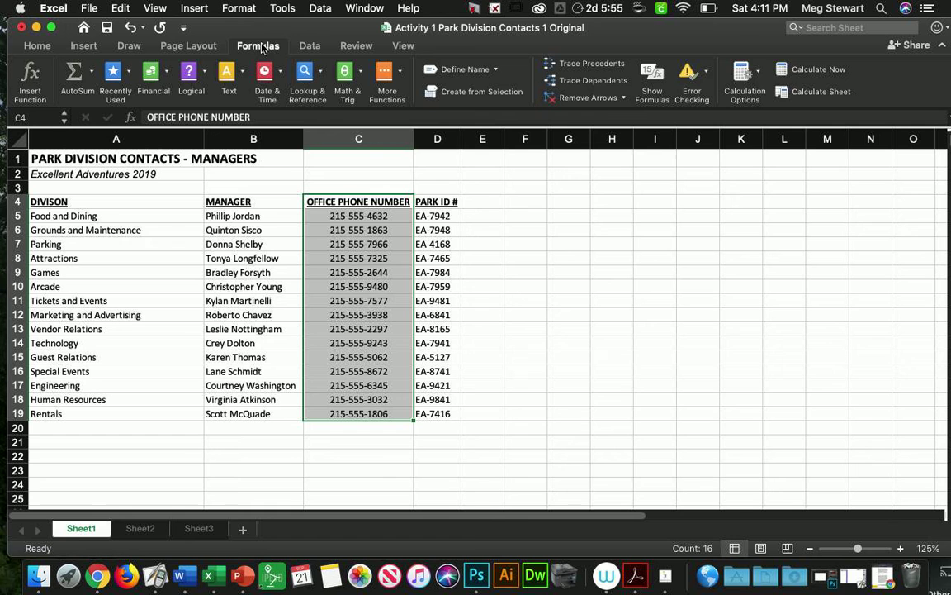
click(211, 53)
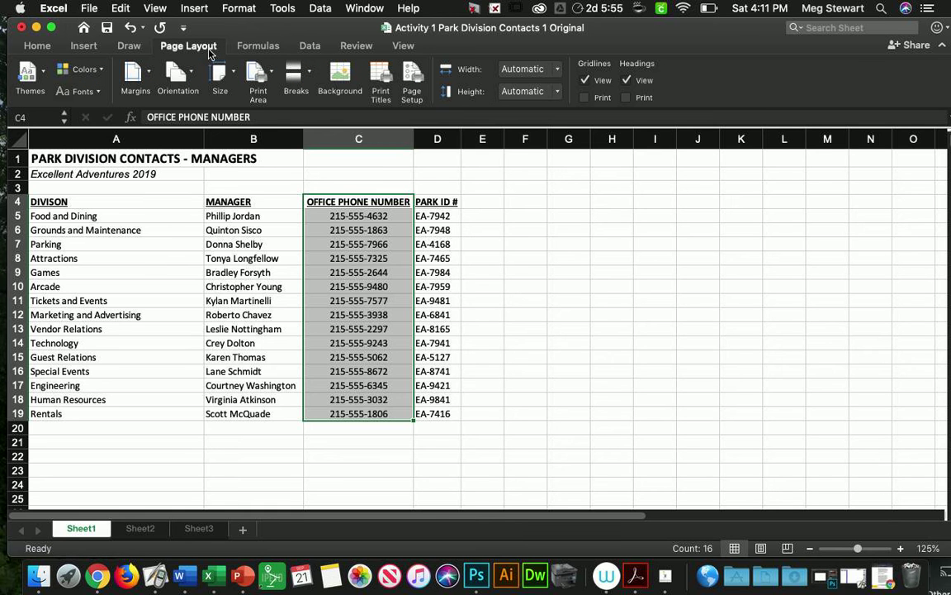
Insert a page header on the sheet and enter the author's full name in its left section.
click(79, 48)
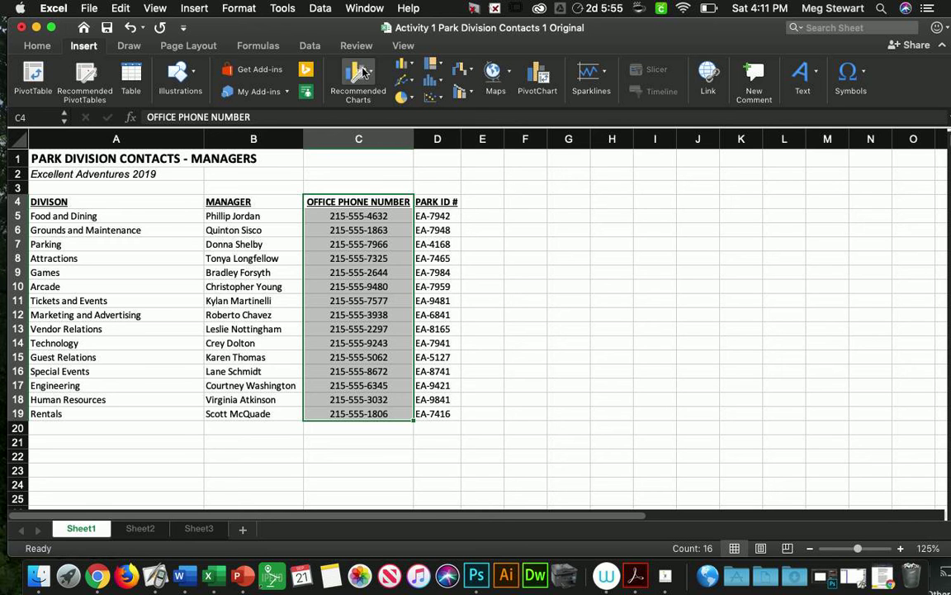
click(816, 81)
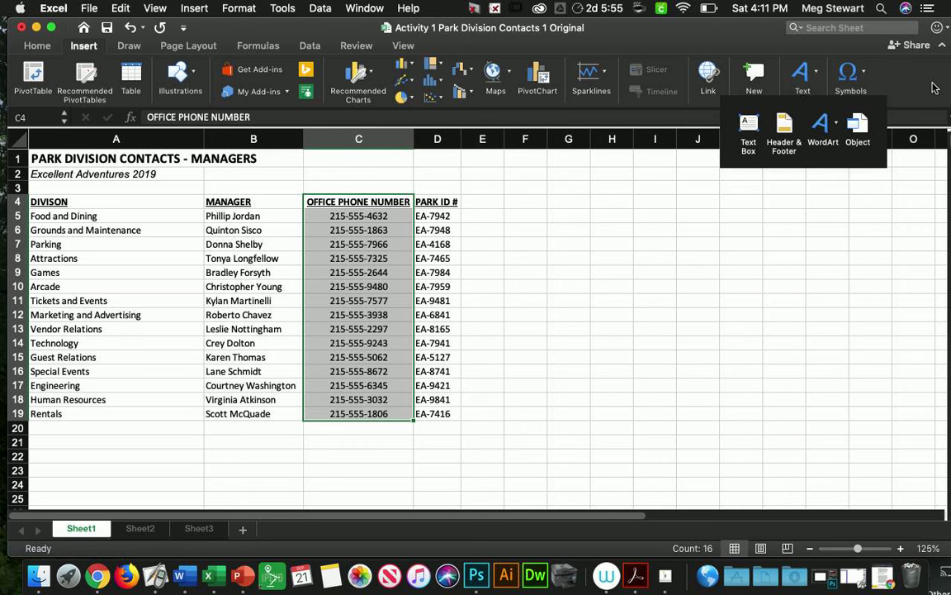
click(784, 132)
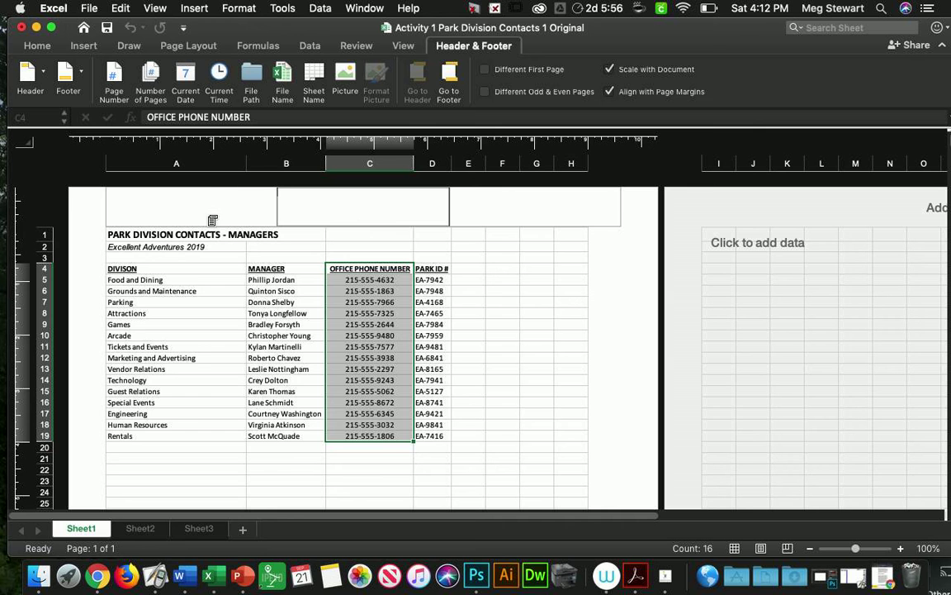
click(210, 201)
text(M)
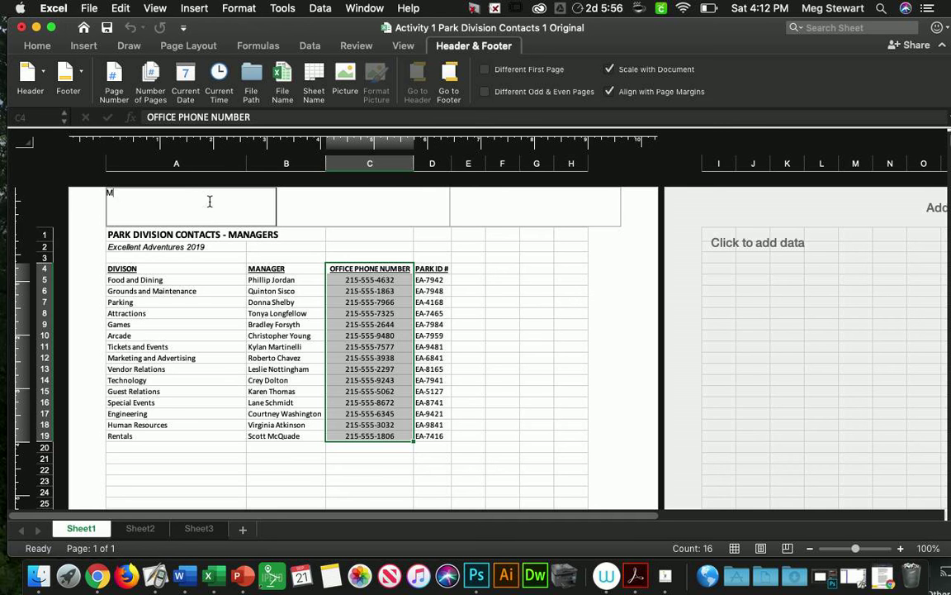
text(eg Stewawrt)
key(BackSpace)
key(BackSpace)
key(BackSpace)
text(rt)
Enter "Activity 1" in the header's center section and "Park Division Contacts" in its right section.
key(Tab)
text(A)
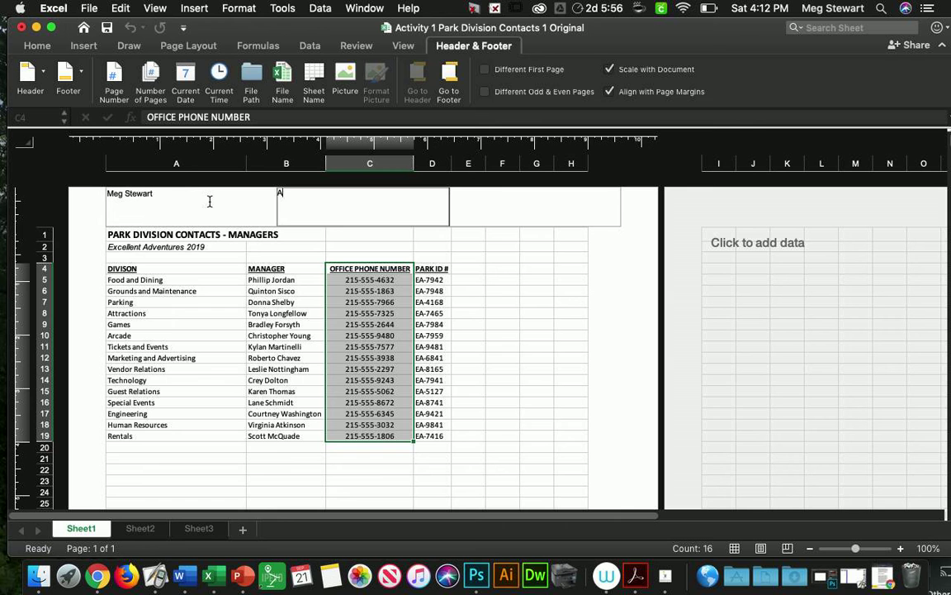
text(ctivity 1)
key(Tab)
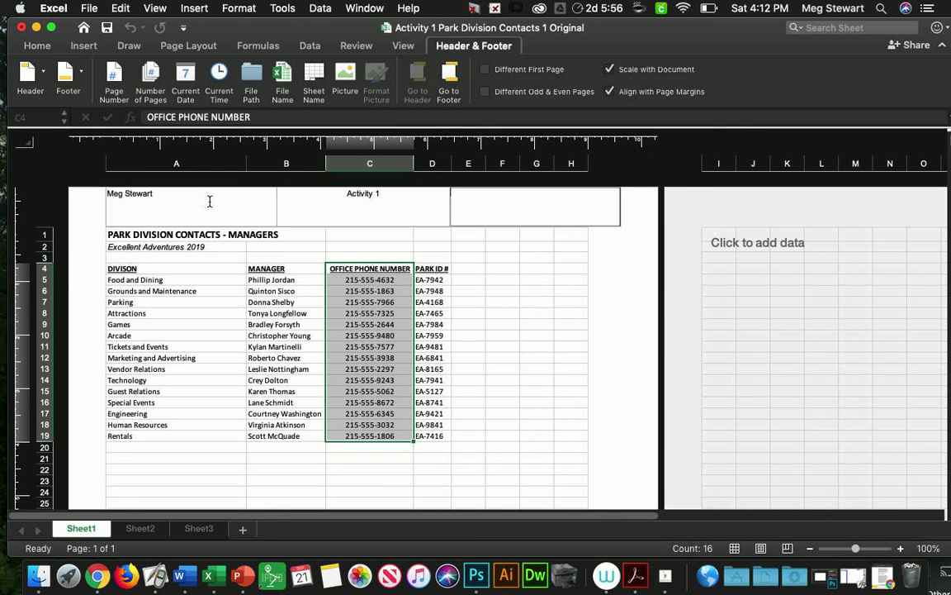
text(Park Division Contacts)
click(220, 293)
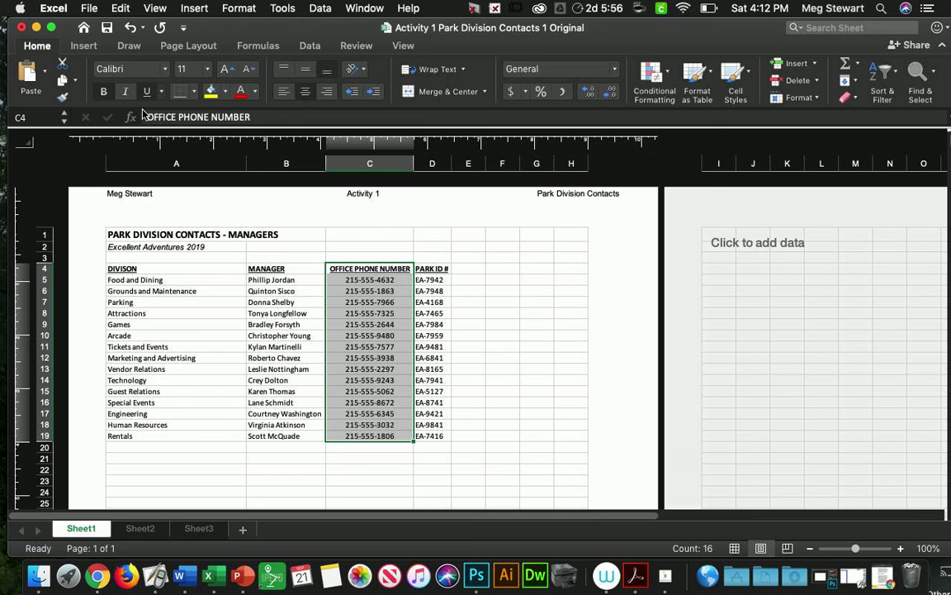
Check the header in Page Layout view and return the sheet to Normal view.
click(404, 48)
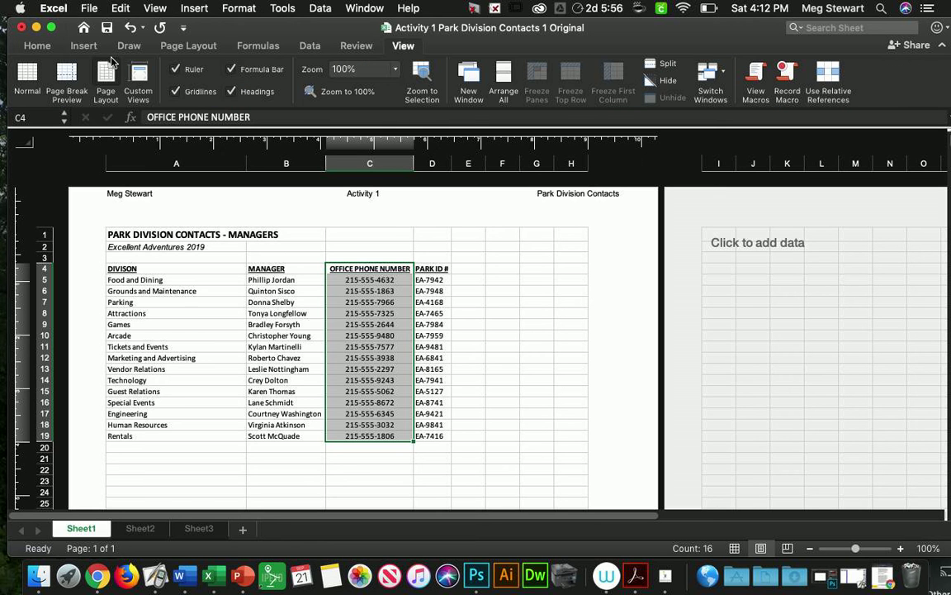
click(26, 79)
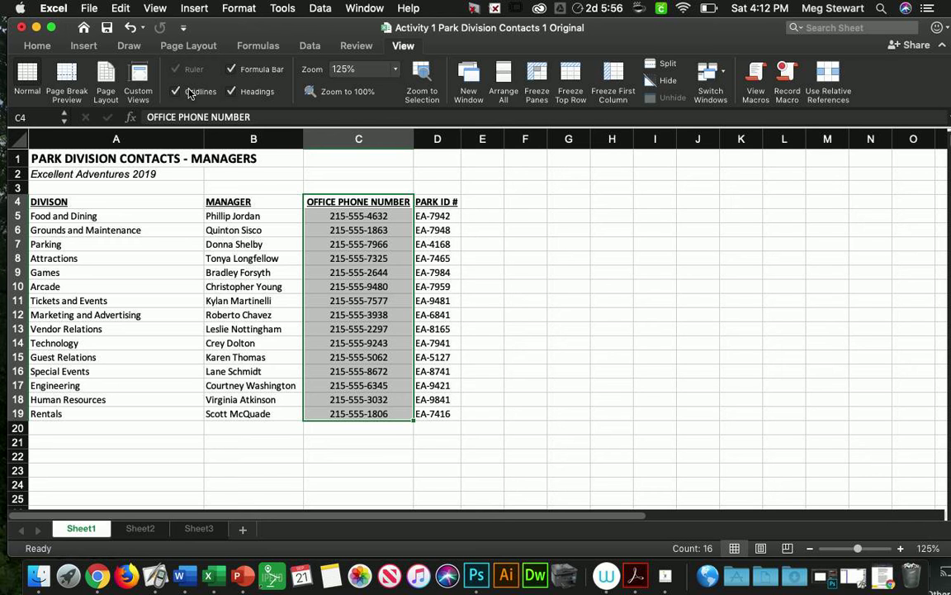
click(106, 76)
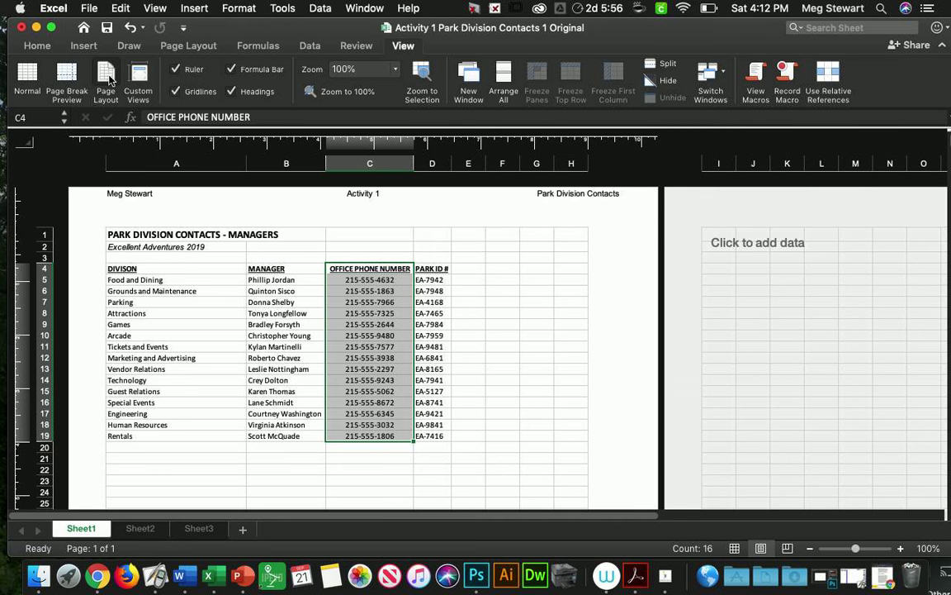
click(24, 73)
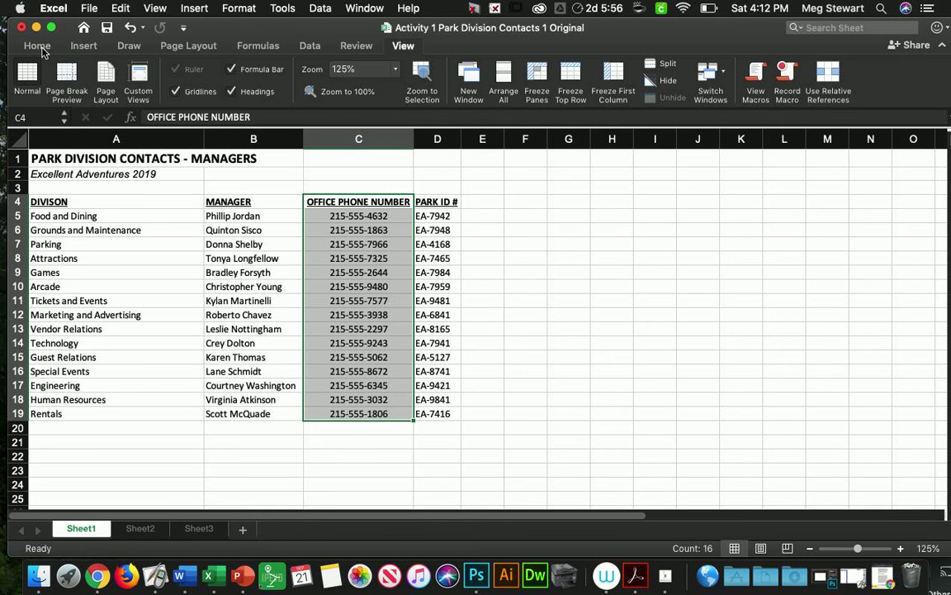
click(38, 46)
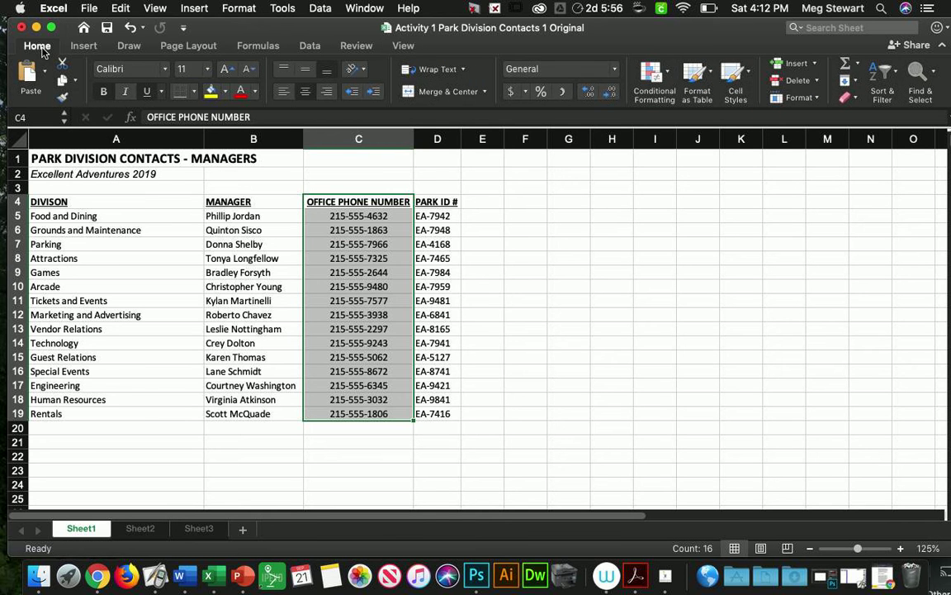
Start saving the workbook as a new copy named "Activity 1 Park Division Contacts 1 Edited".
click(90, 9)
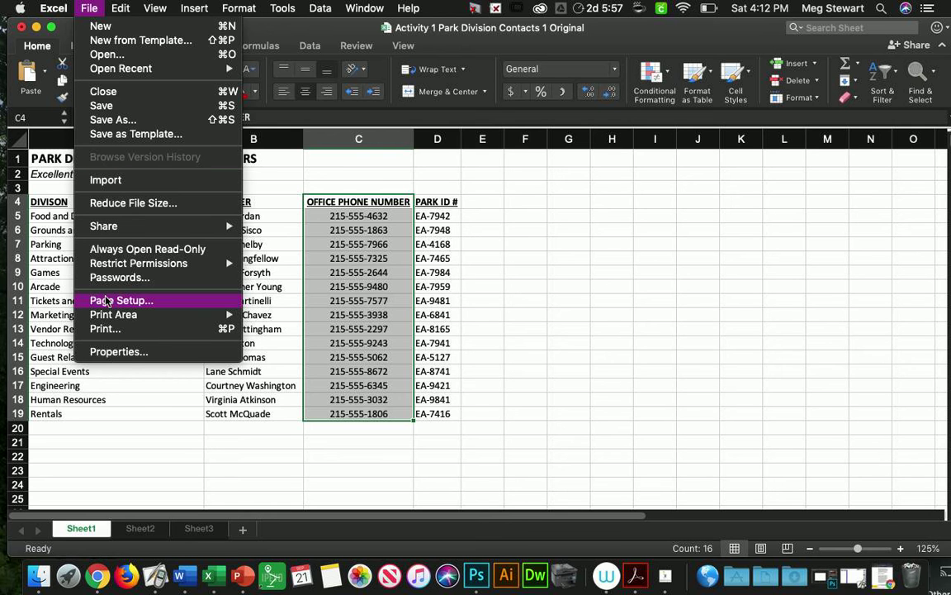
click(113, 119)
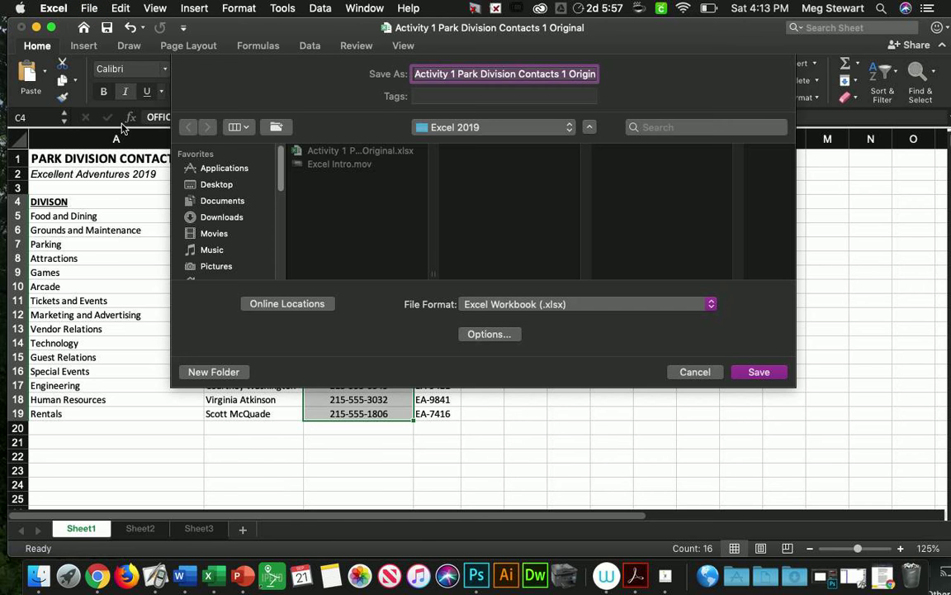
click(590, 75)
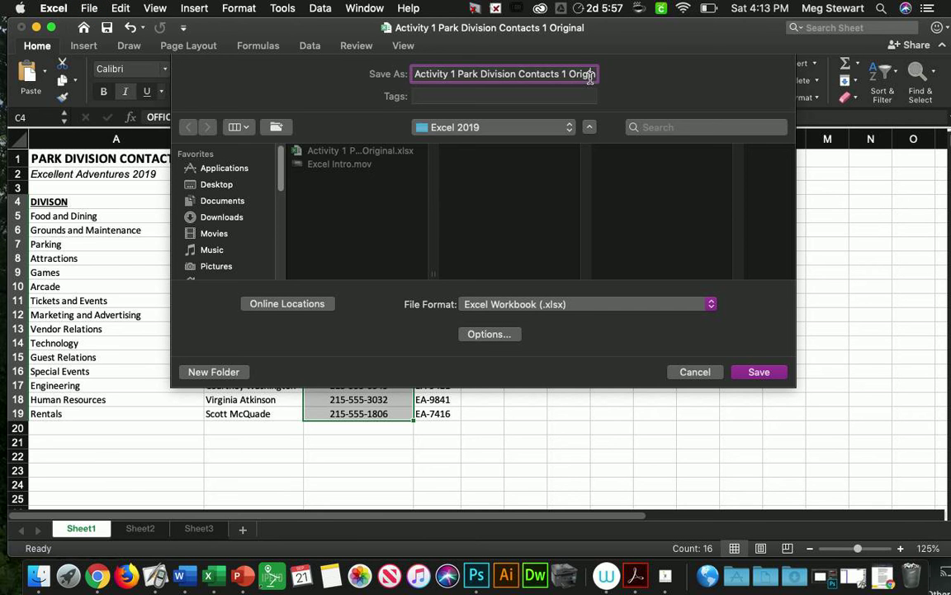
key(Right)
key(Right)
key(Right)
key(Right)
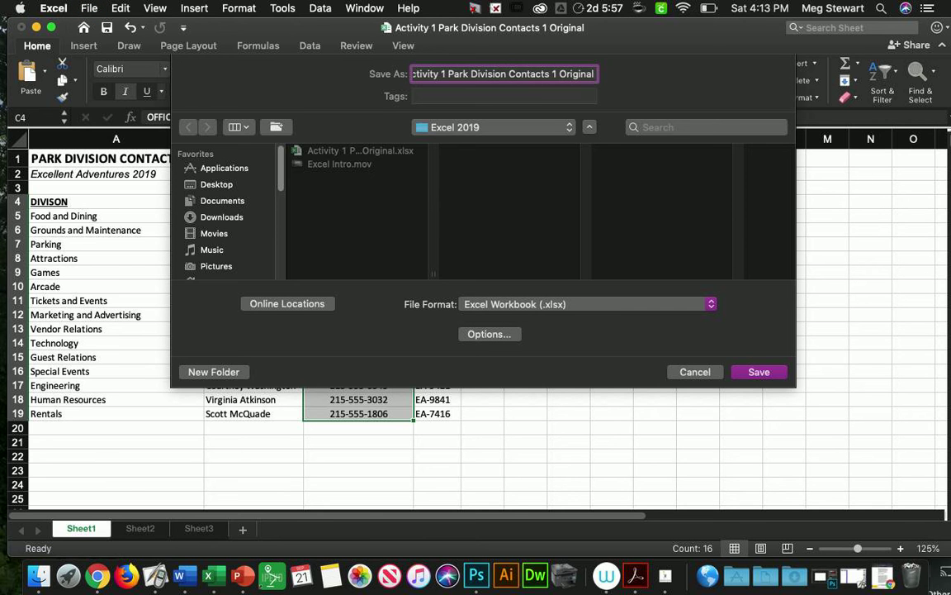
key(BackSpace)
key(BackSpace)
key(BackSpace)
key(BackSpace)
key(BackSpace)
key(BackSpace)
key(BackSpace)
key(BackSpace)
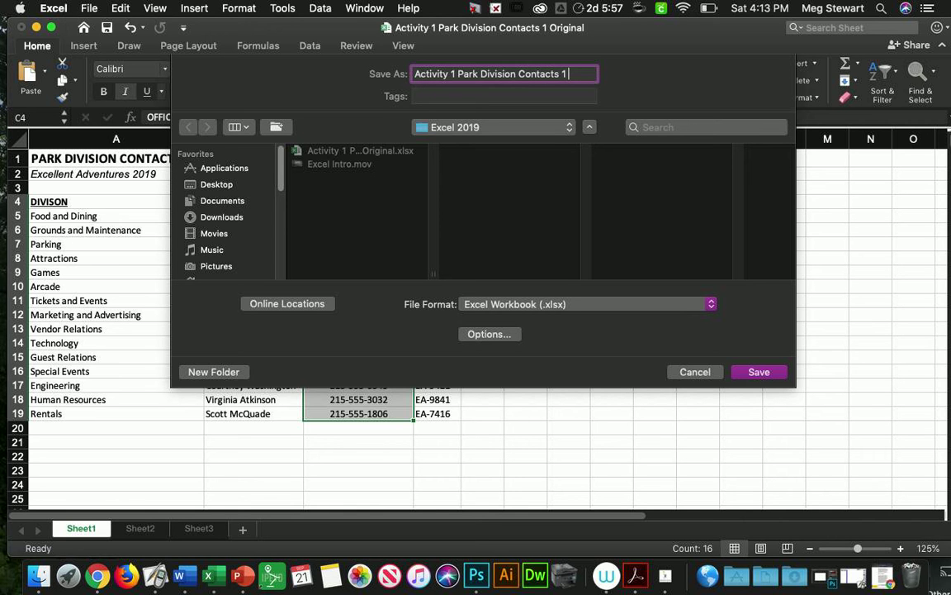
text(Edited)
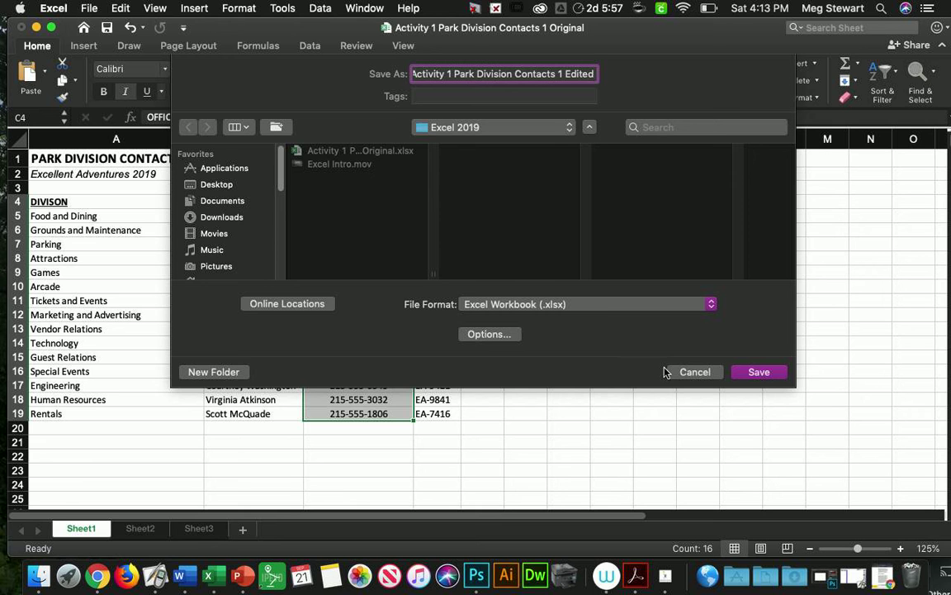
Choose the Excel 2019 folder as the location and save the renamed workbook copy.
click(501, 135)
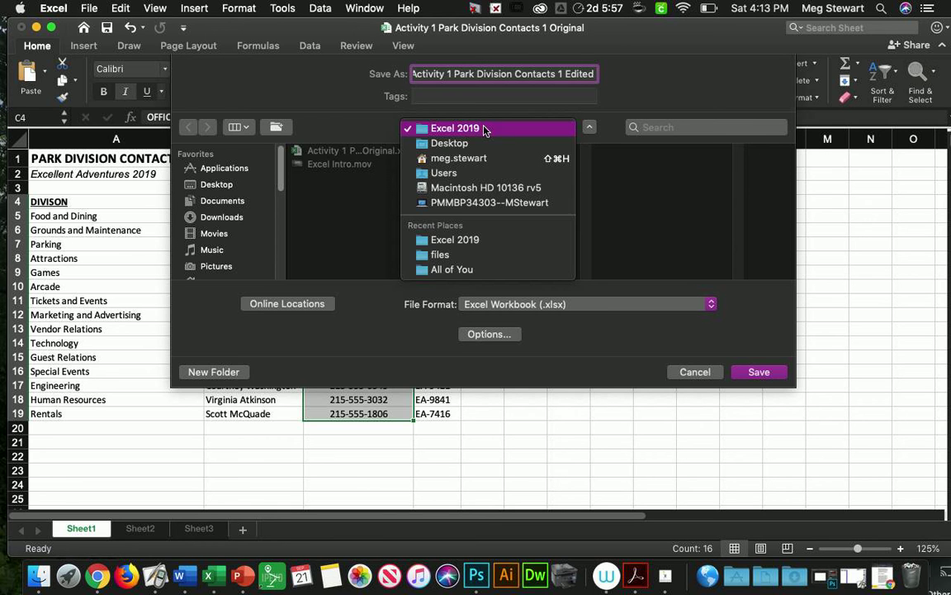
click(486, 130)
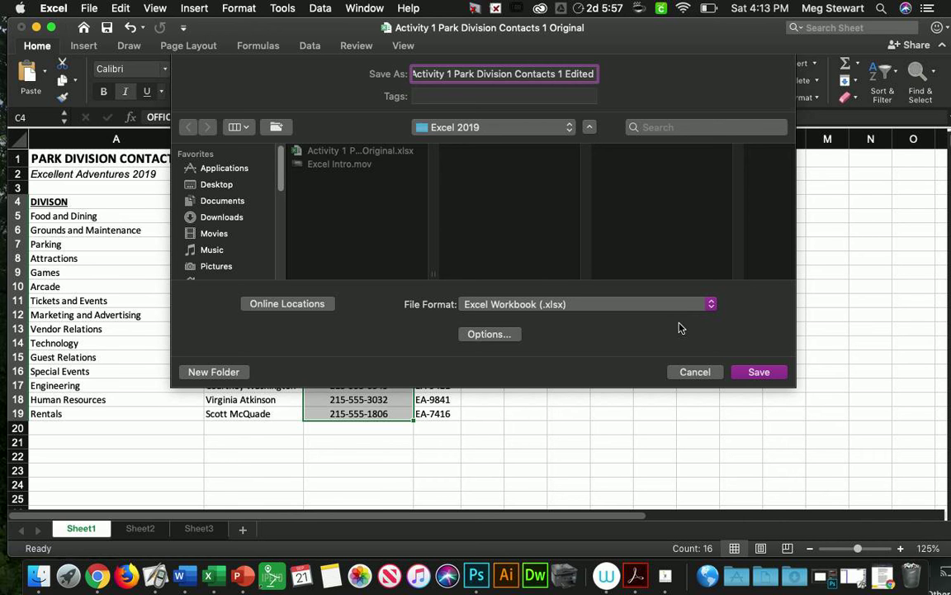
click(758, 372)
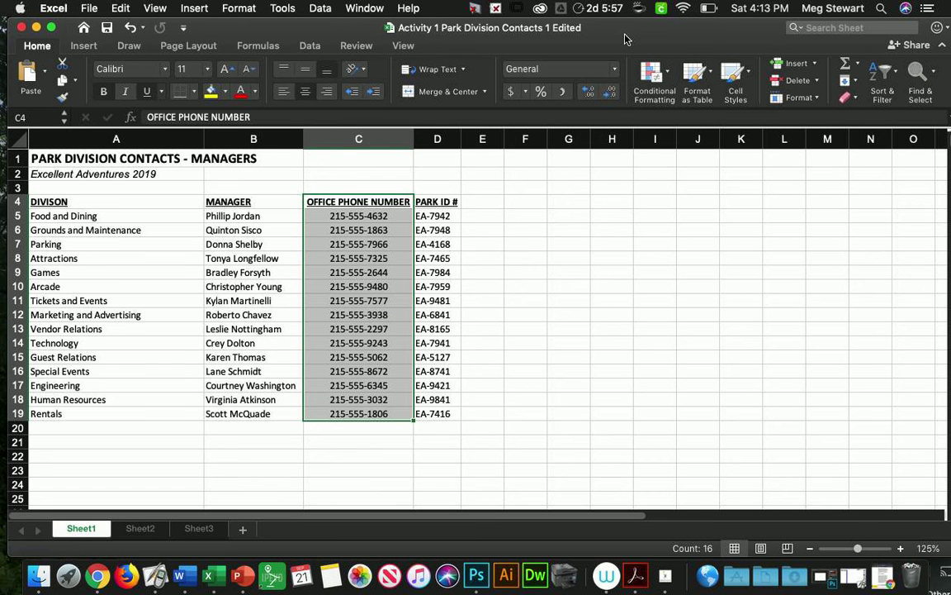
Switch to Chrome and bring up the start of the "Activity 1: Park Division Contacts 1" Canvas assignment page.
mouse_move(626, 39)
mouse_down()
mouse_move(618, 127)
mouse_move(632, 47)
mouse_up()
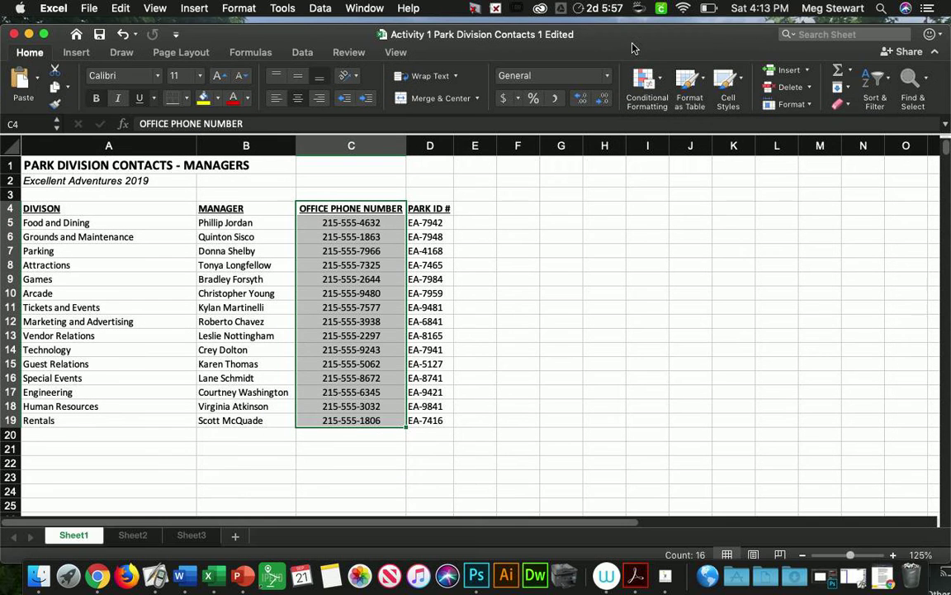
click(97, 576)
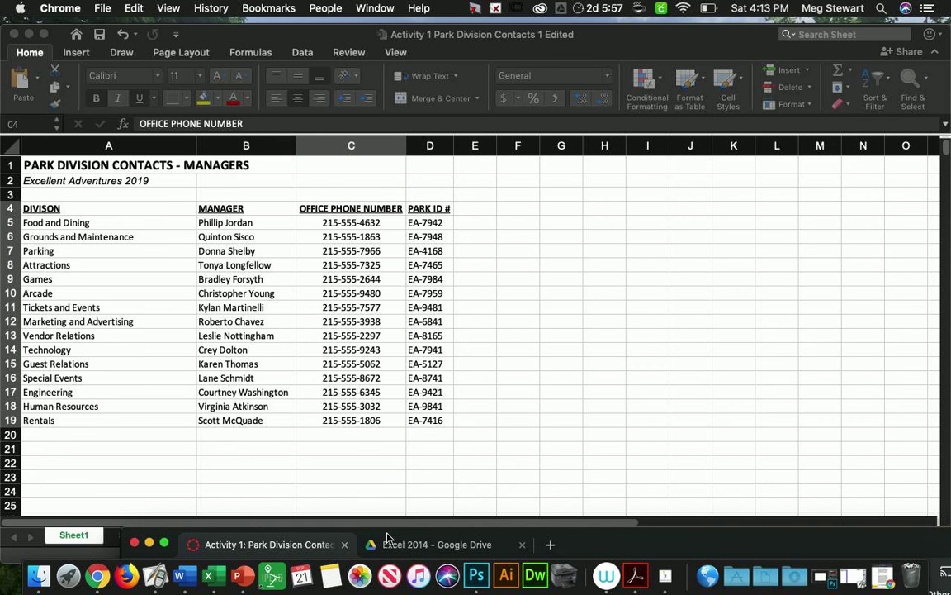
drag(587, 541, 507, 19)
scroll(517, 259, up, 15)
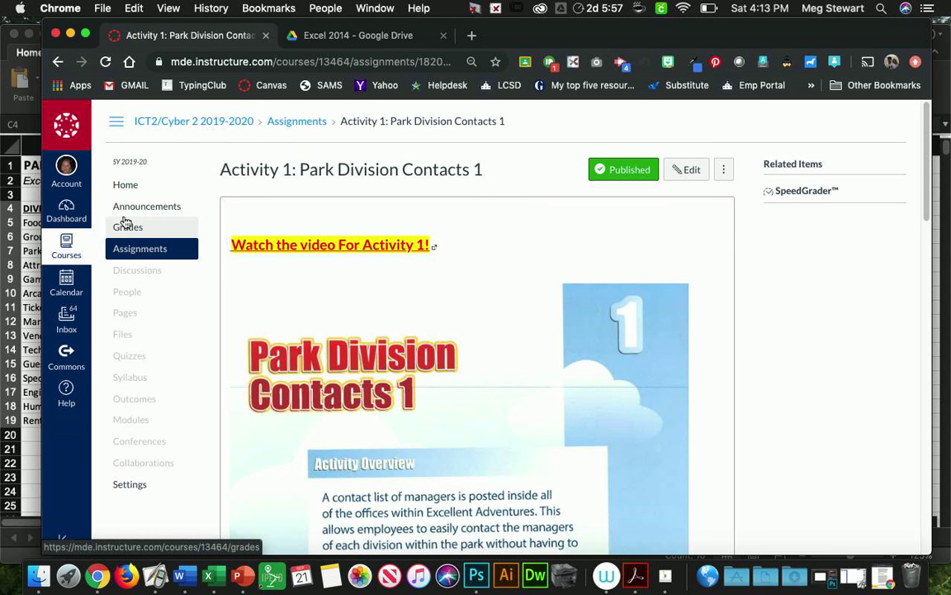
Enter the course's Student View from its settings and open the "Week of September 16-20, 2019" announcement.
click(129, 485)
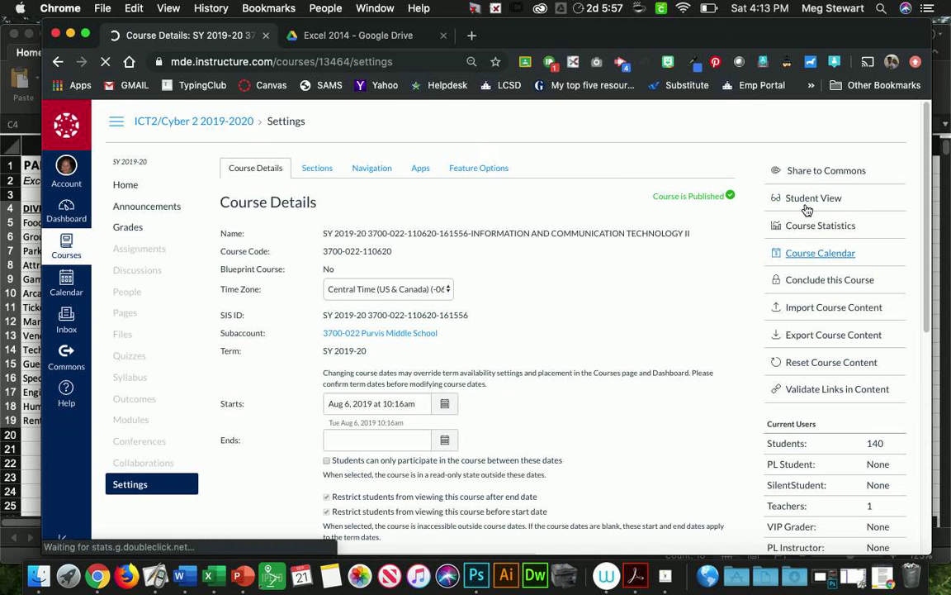
click(807, 199)
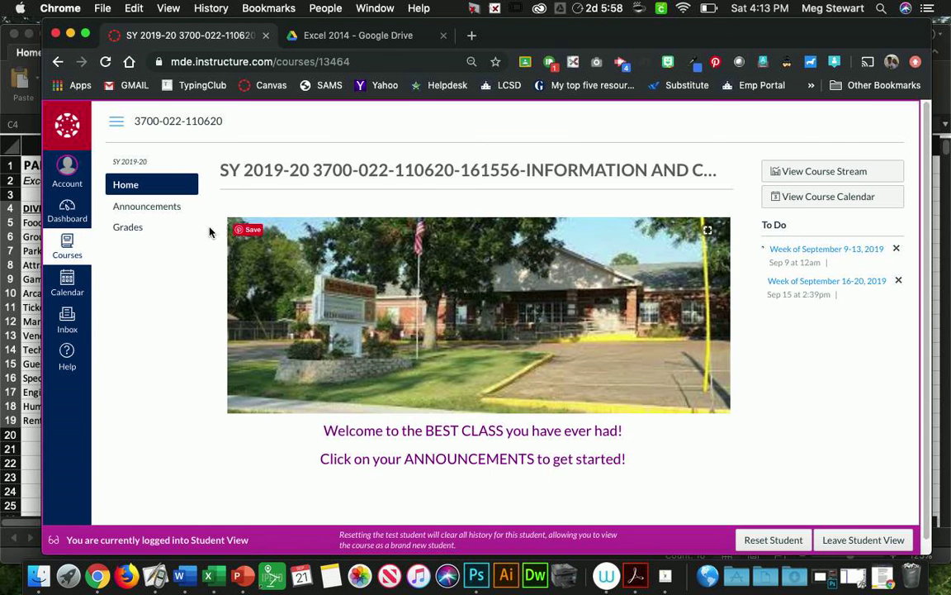
click(157, 211)
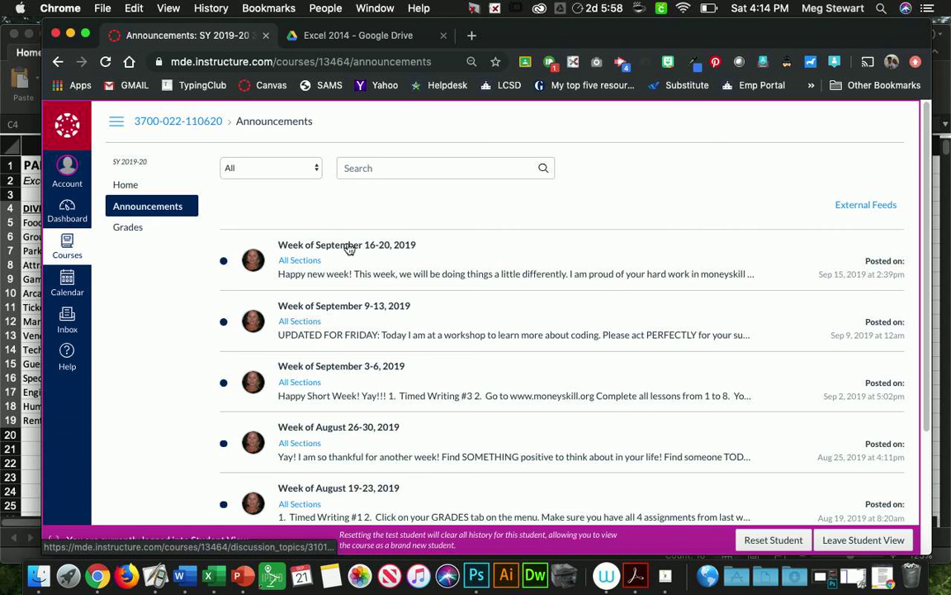
click(350, 248)
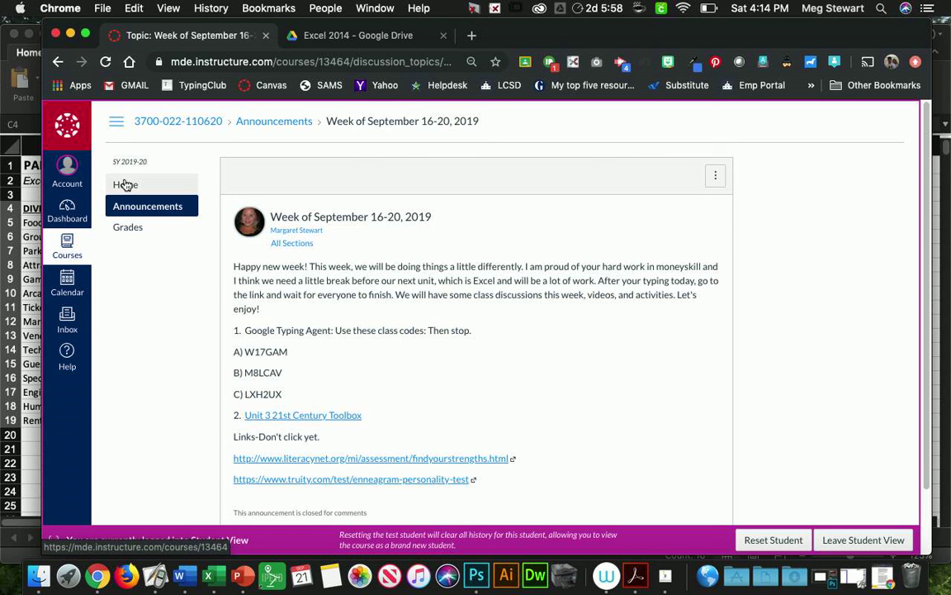
Open the test student's grades and look through the full list of assignments and unit totals.
click(129, 234)
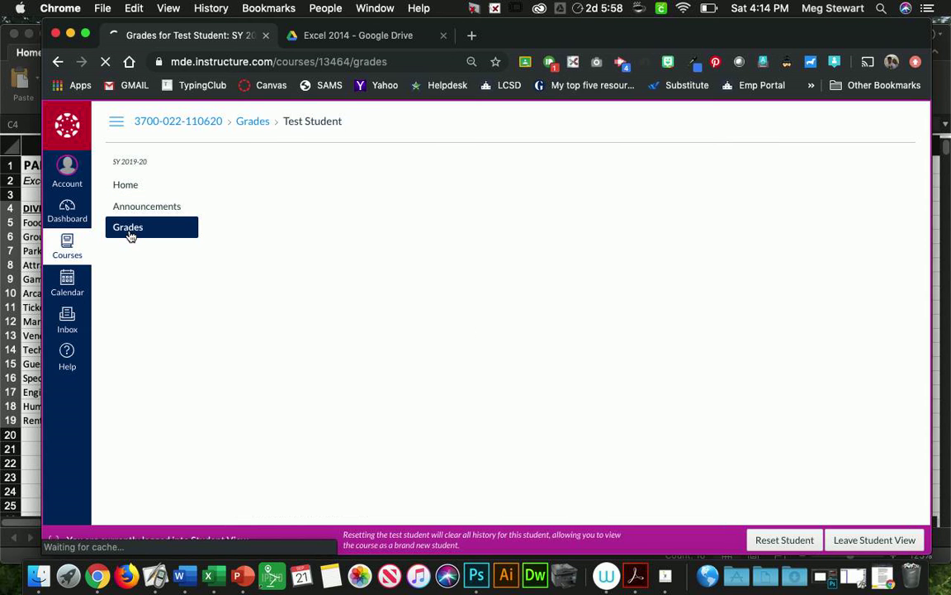
scroll(393, 288, down, 5)
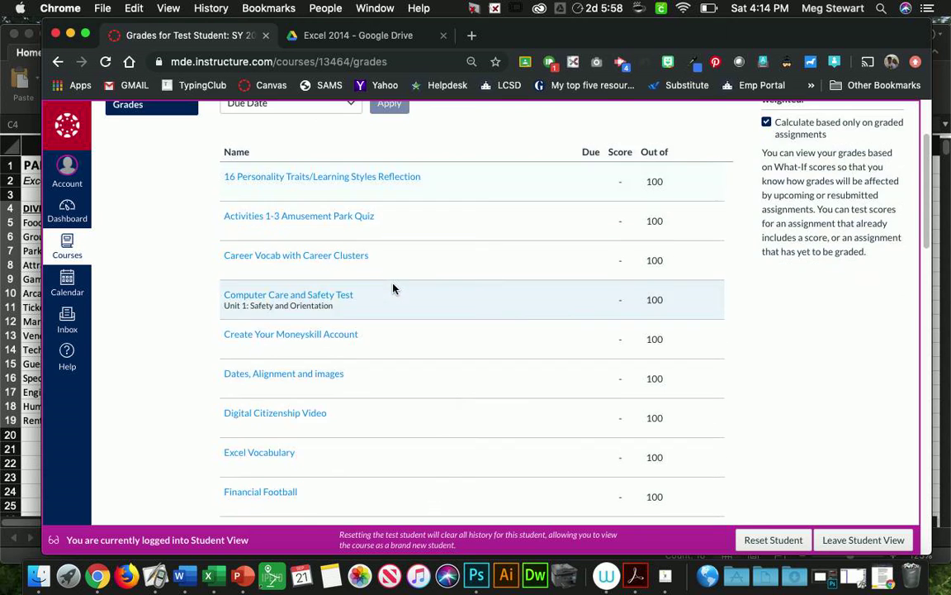
scroll(393, 288, down, 6)
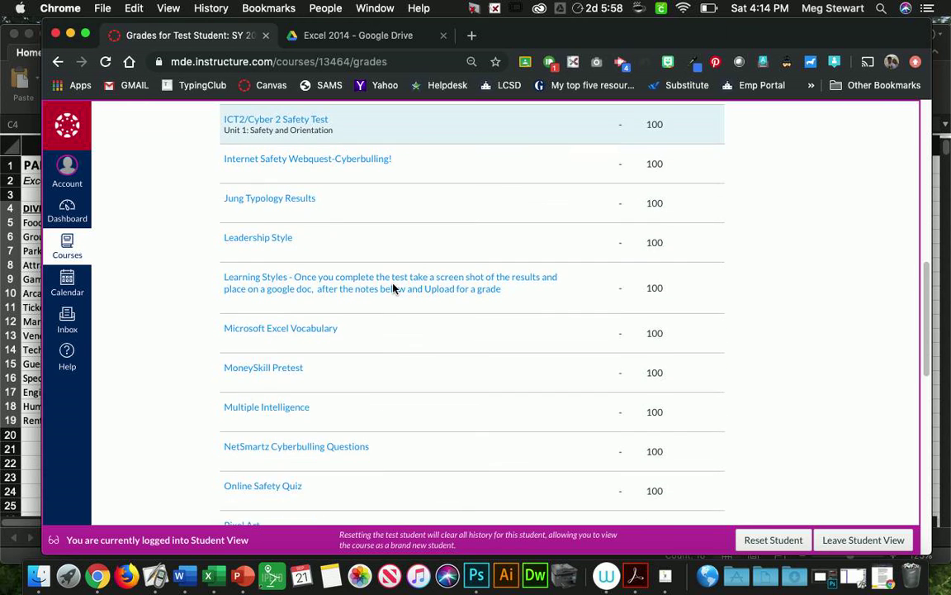
scroll(393, 288, down, 5)
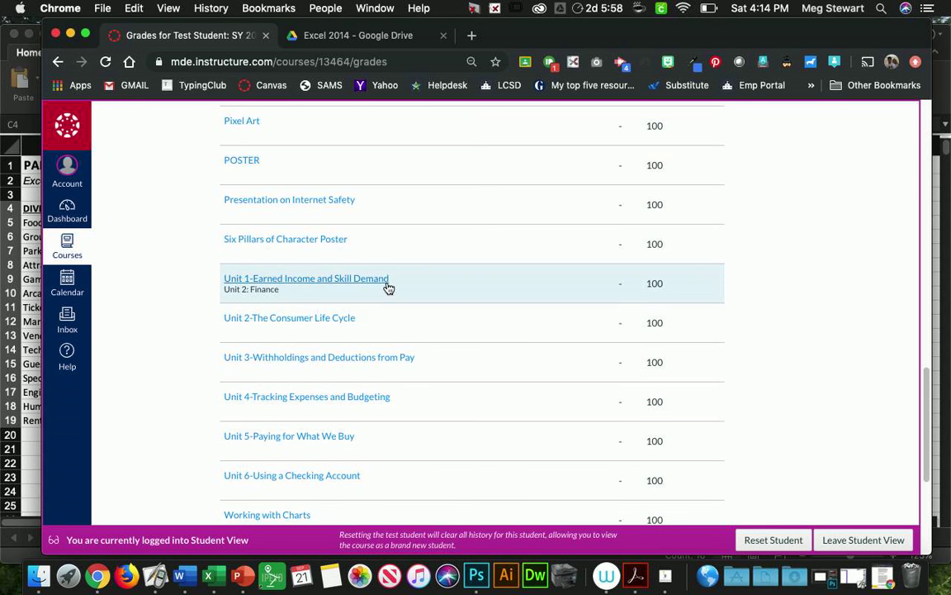
scroll(367, 338, down, 4)
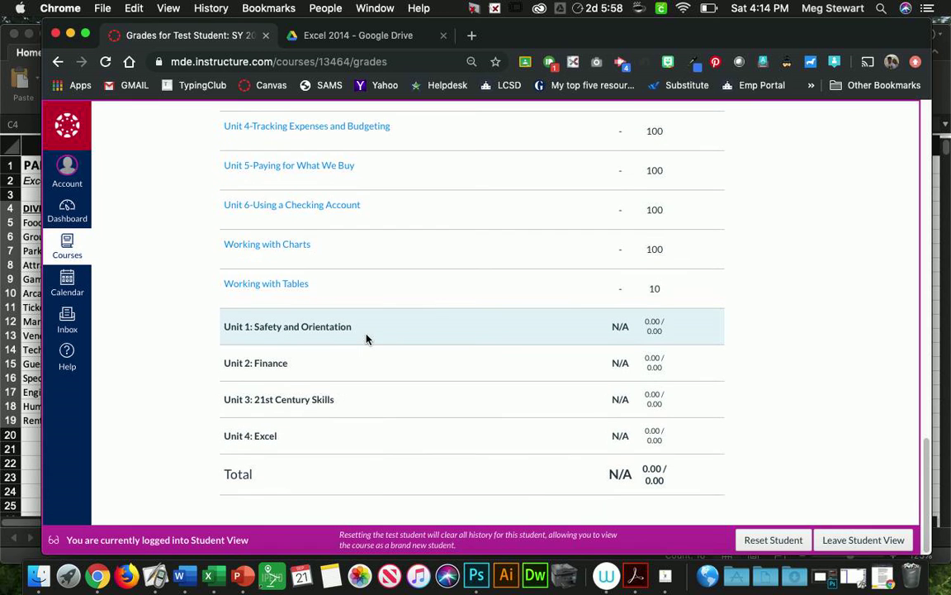
scroll(263, 435, up, 2)
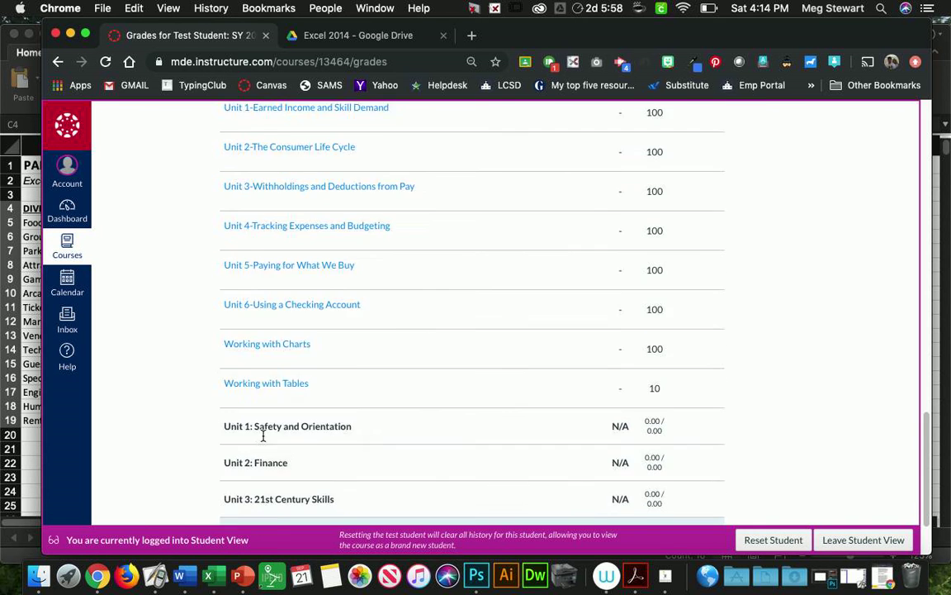
scroll(264, 435, up, 5)
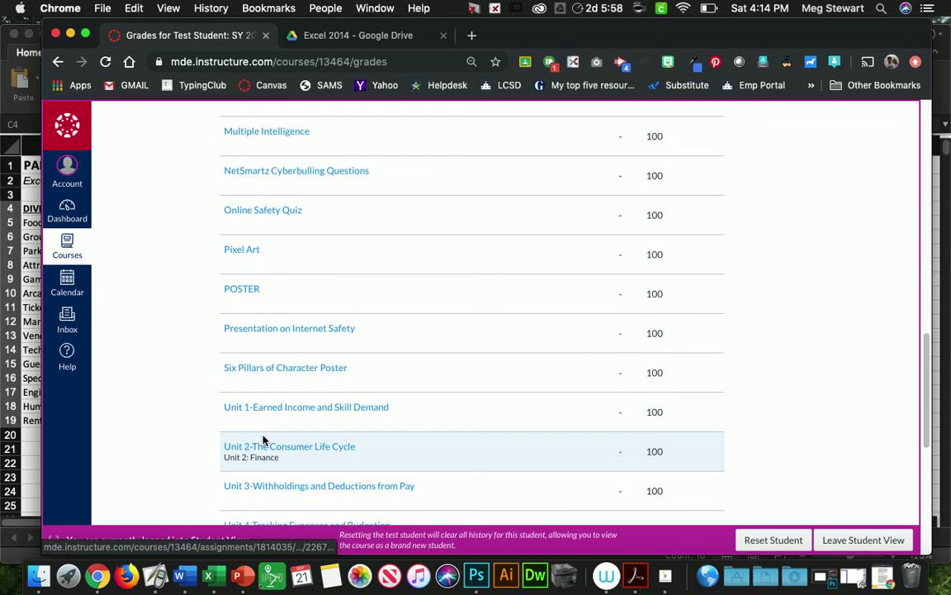
scroll(263, 440, up, 10)
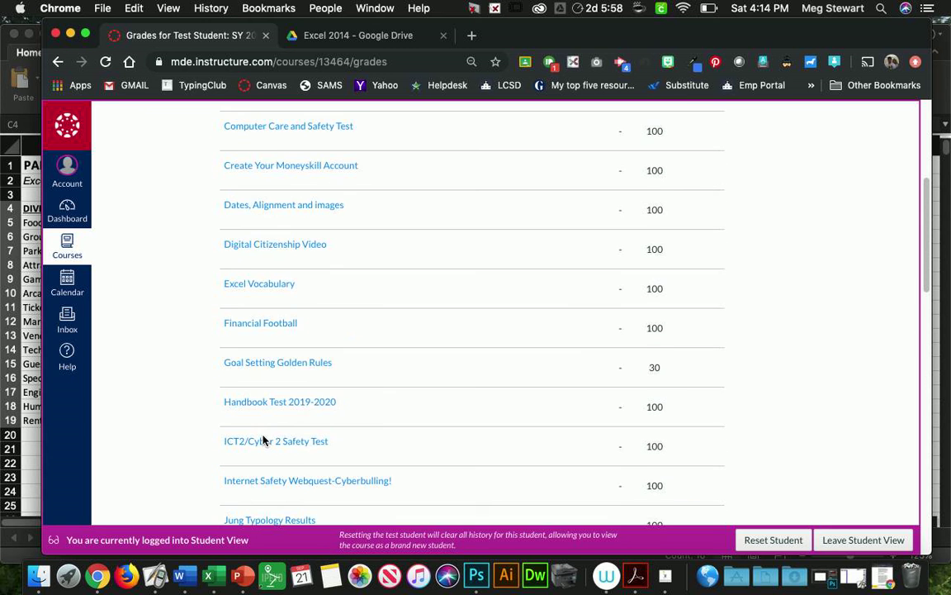
scroll(264, 440, up, 4)
Open the submission details for "Career Vocab with Career Clusters" and check the page for a way to submit work.
click(315, 291)
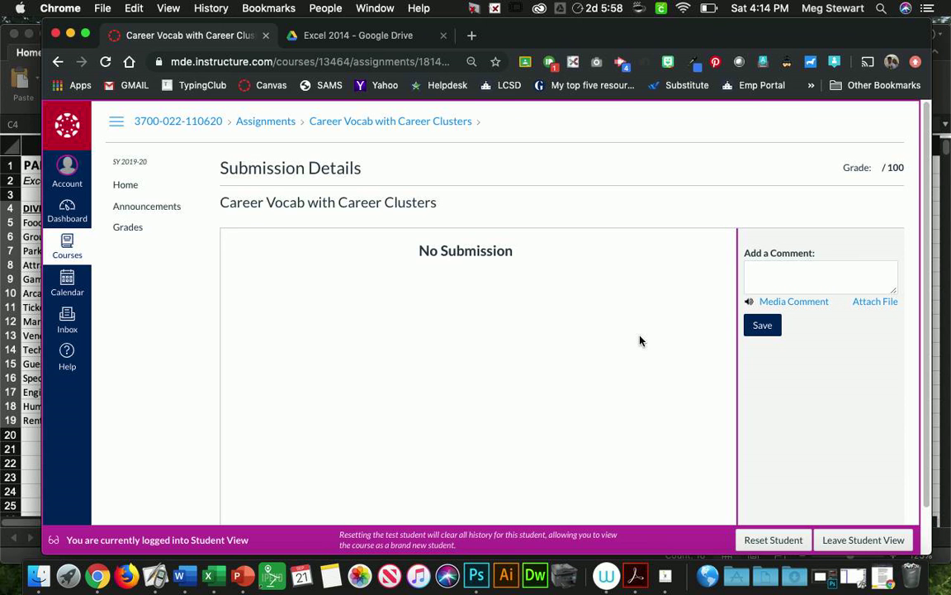
scroll(643, 341, down, 2)
scroll(642, 341, up, 2)
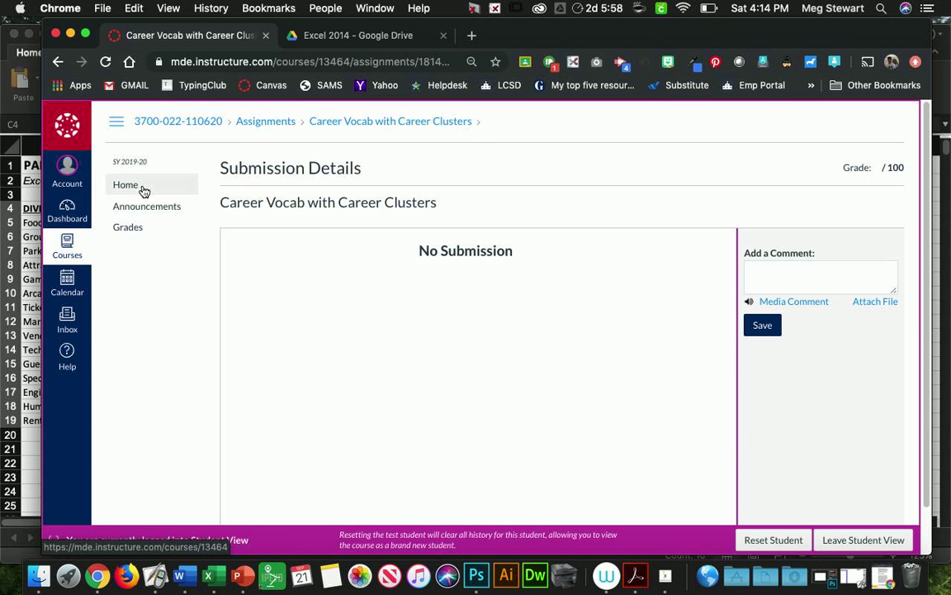
Return to the grades list and open the submission details for "Unit 3-Withholdings and Deductions from Pay".
click(130, 232)
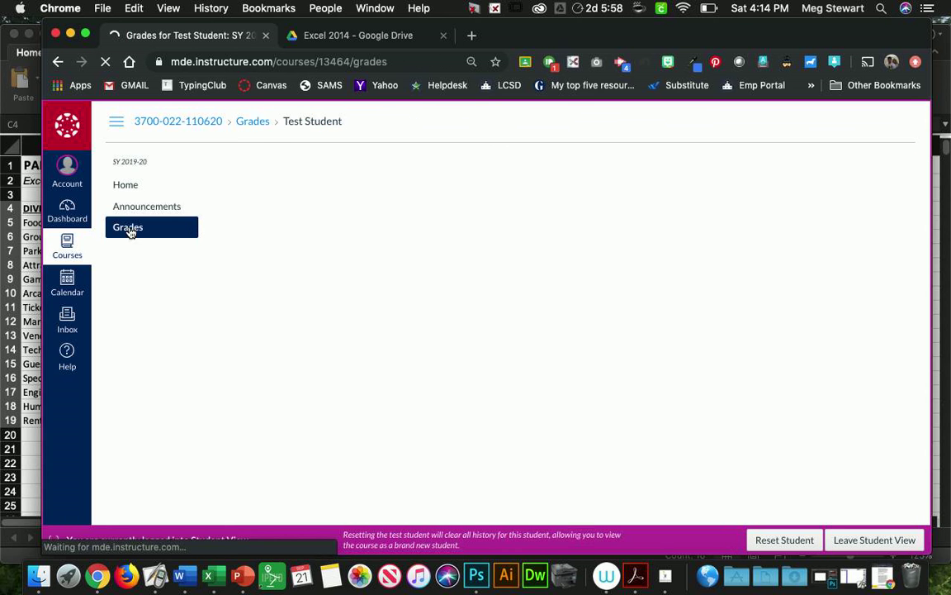
scroll(364, 343, down, 15)
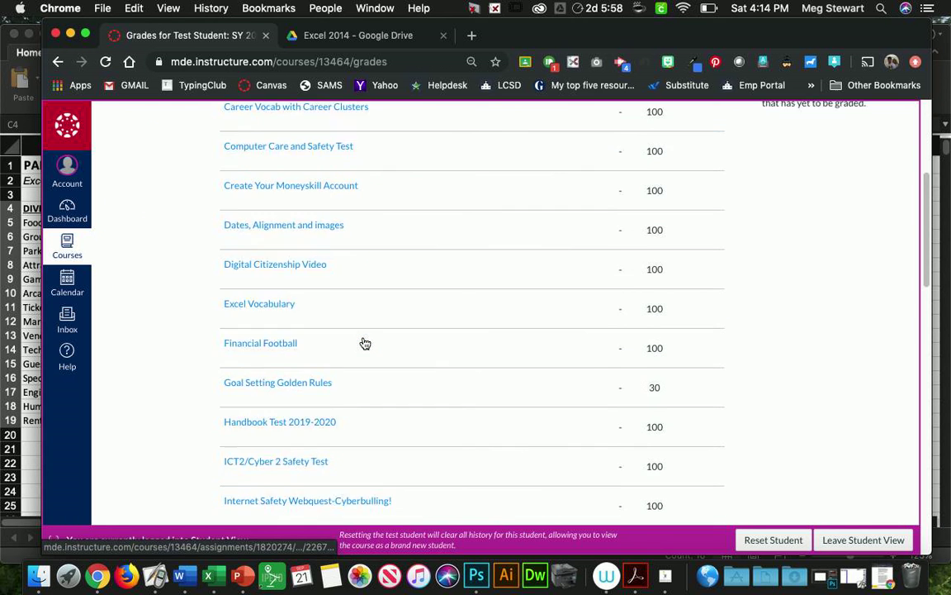
scroll(364, 343, down, 7)
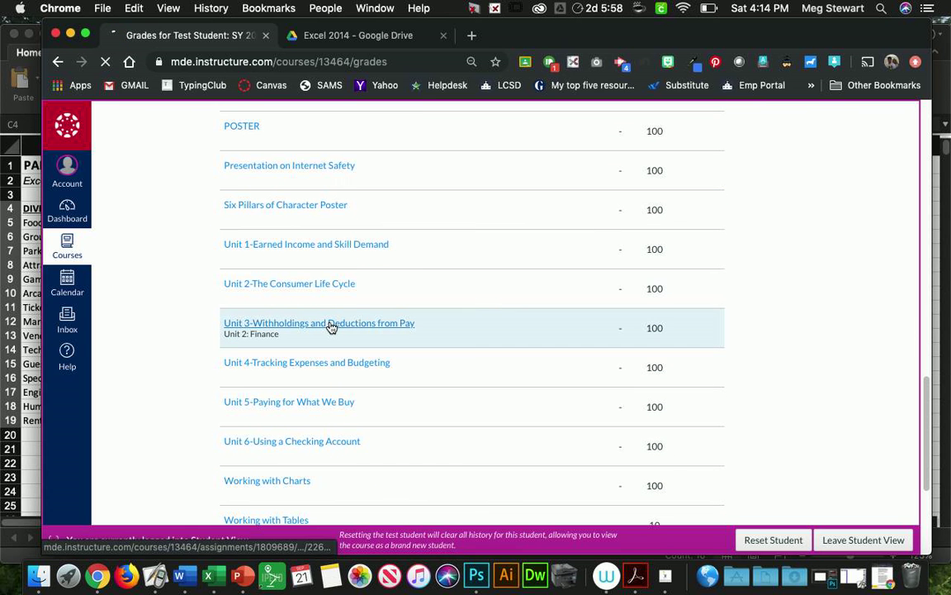
click(331, 327)
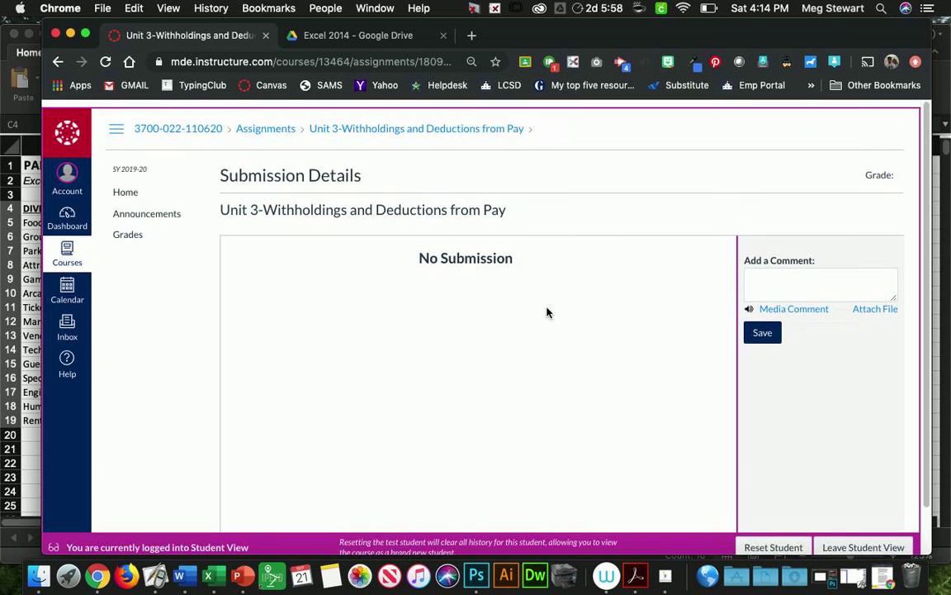
Go back to the grades list and view the submission details for "Unit 1-Earned Income and Skill Demand".
click(143, 235)
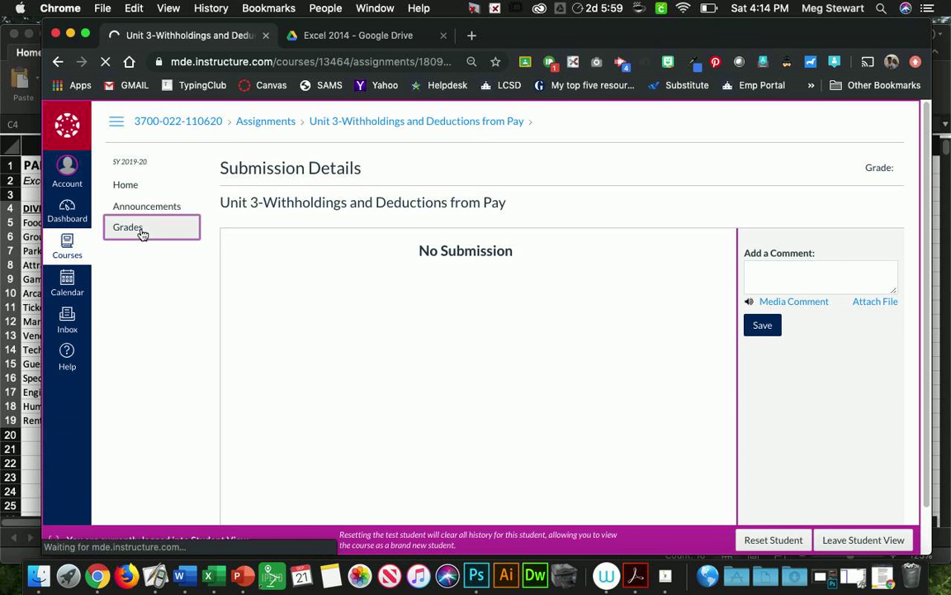
scroll(346, 281, down, 5)
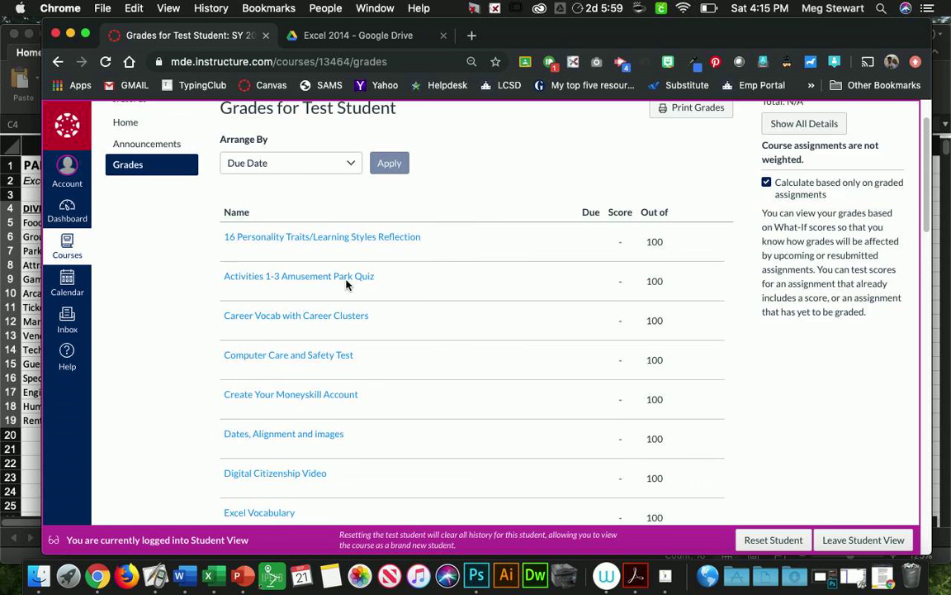
scroll(346, 284, down, 4)
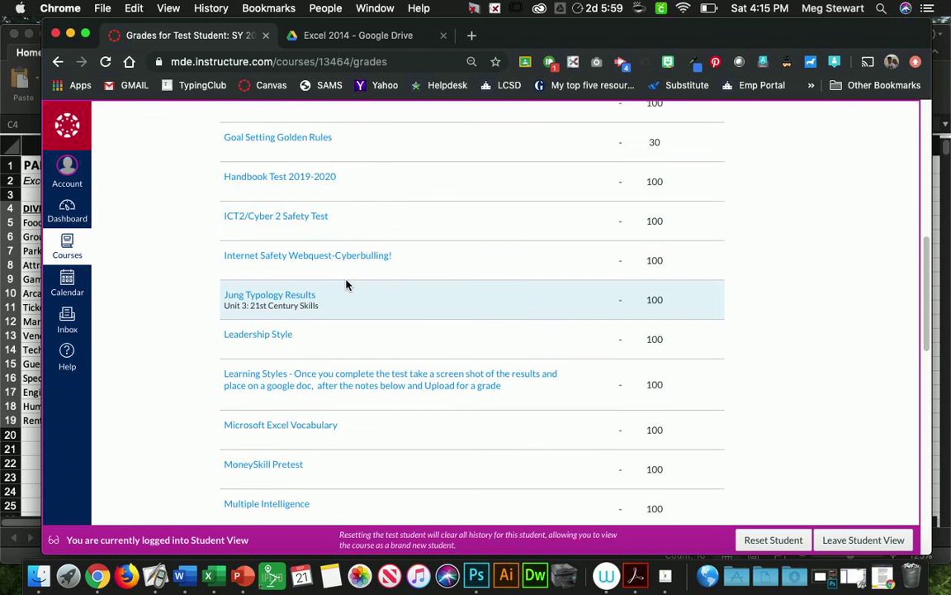
scroll(346, 285, down, 6)
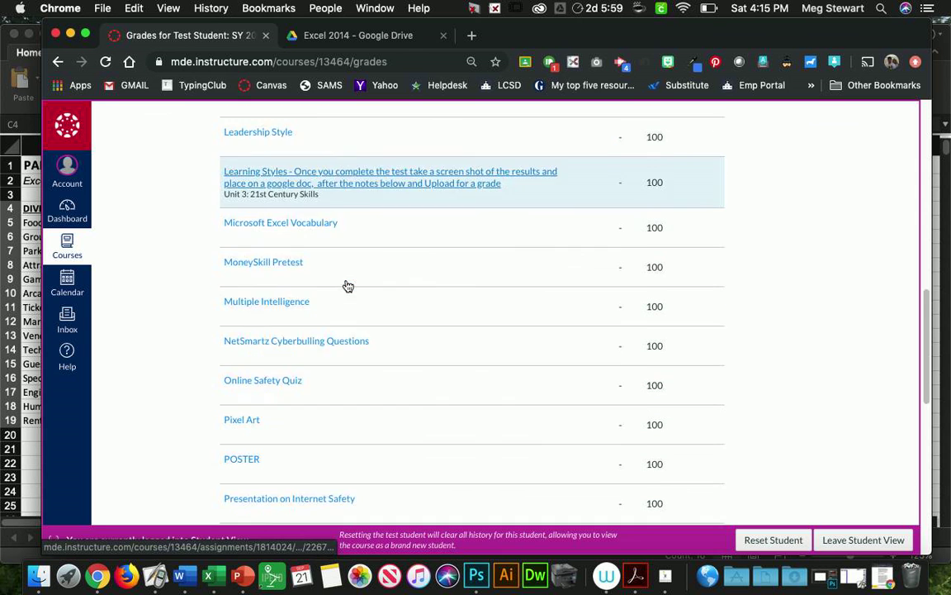
scroll(348, 286, down, 10)
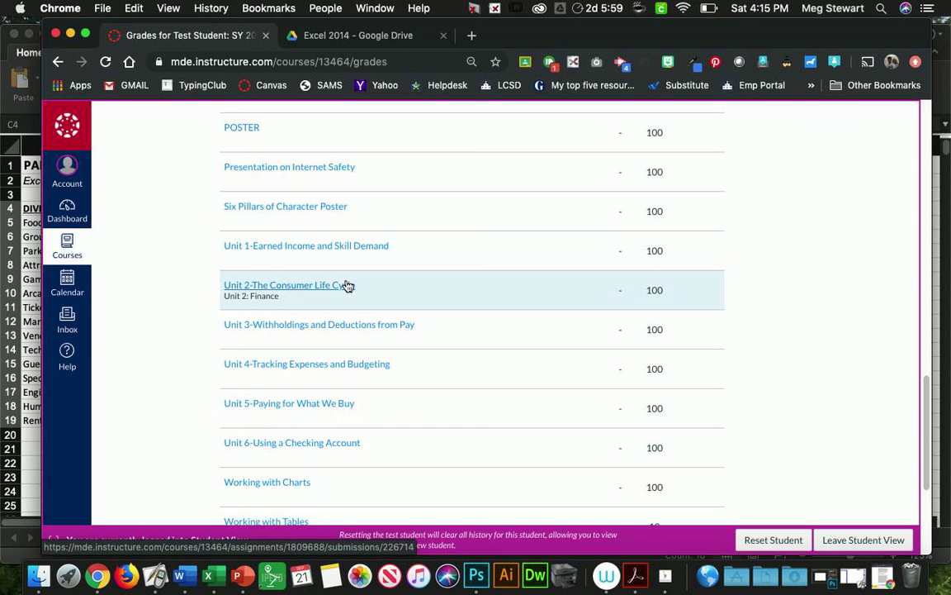
click(345, 240)
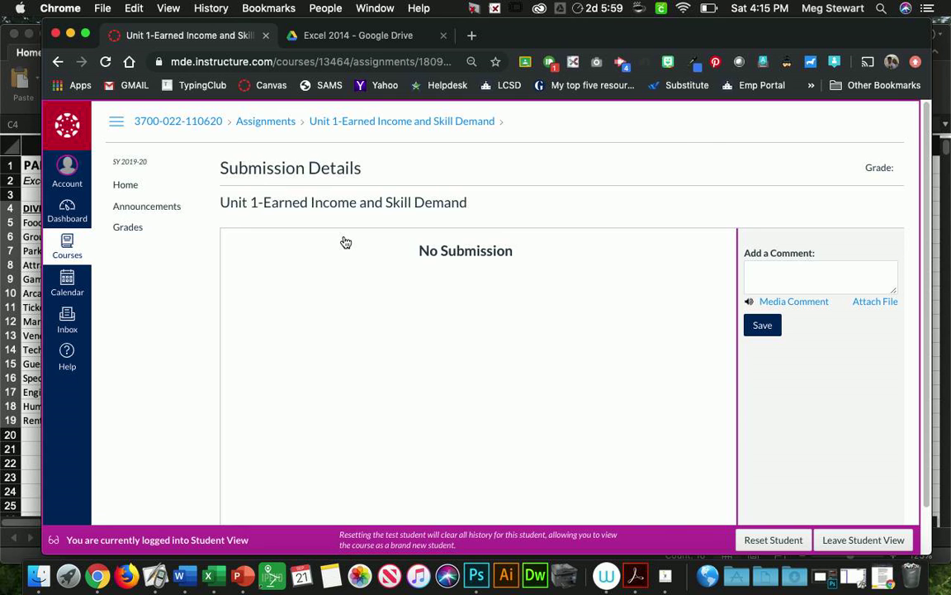
scroll(345, 242, up, 2)
Move the Chrome and Excel windows down the screen to uncover the desktop.
drag(522, 31, 540, 373)
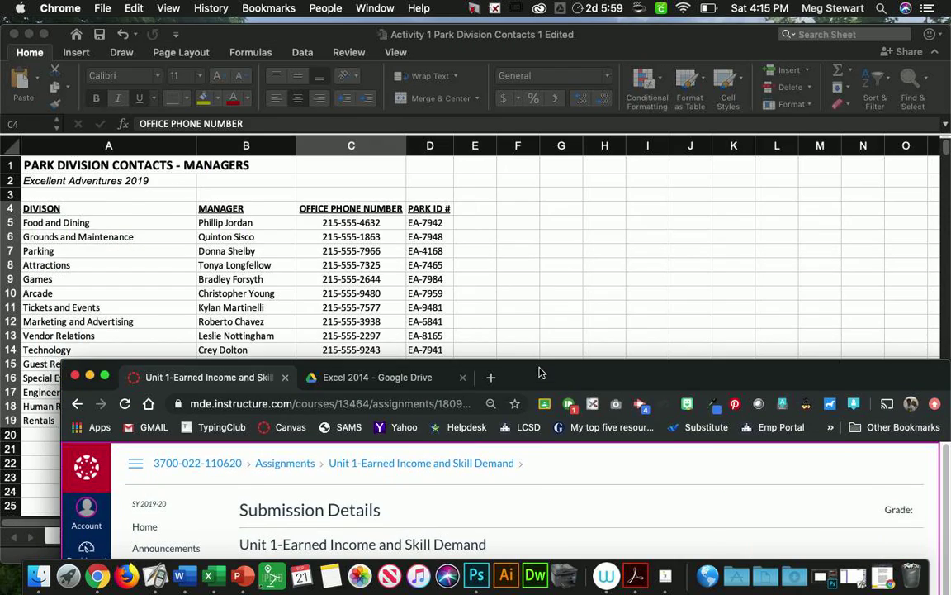
drag(656, 55, 648, 405)
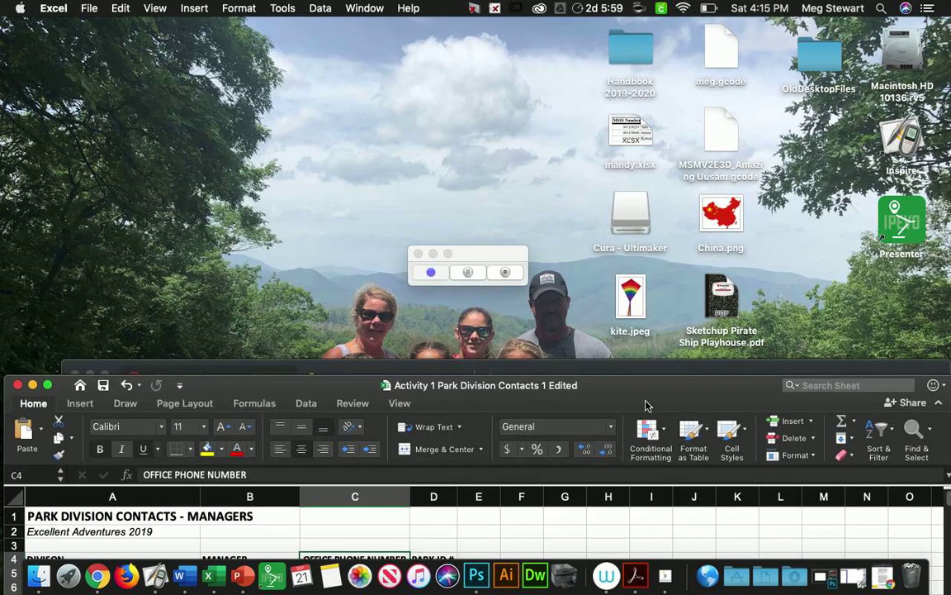